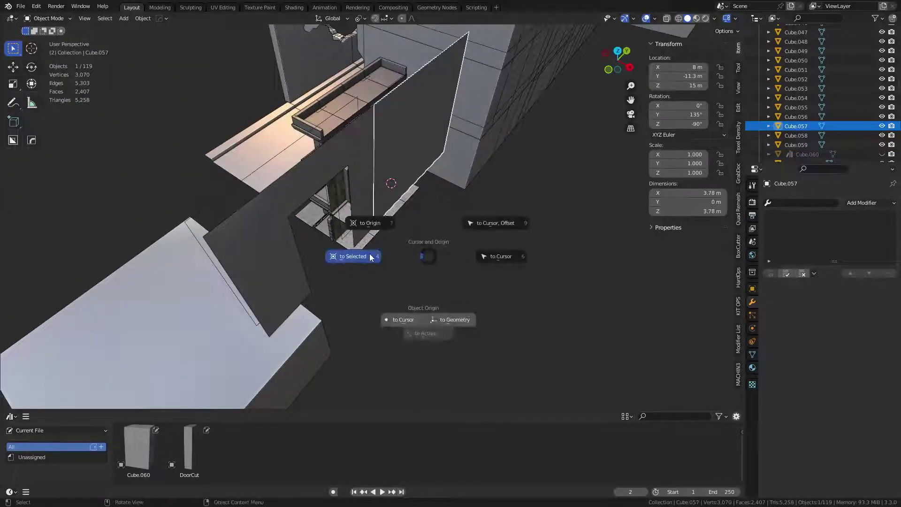
# Step: Add a cube mesh at the 3D cursor beside the door-opening wall
pyautogui.hotkey('shift', 'a')
pyautogui.moveTo(452, 169)
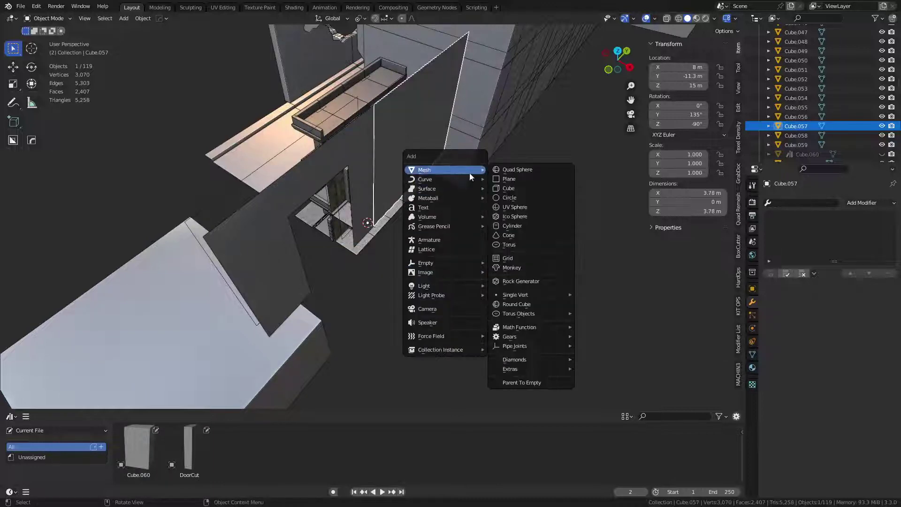
pyautogui.click(518, 190)
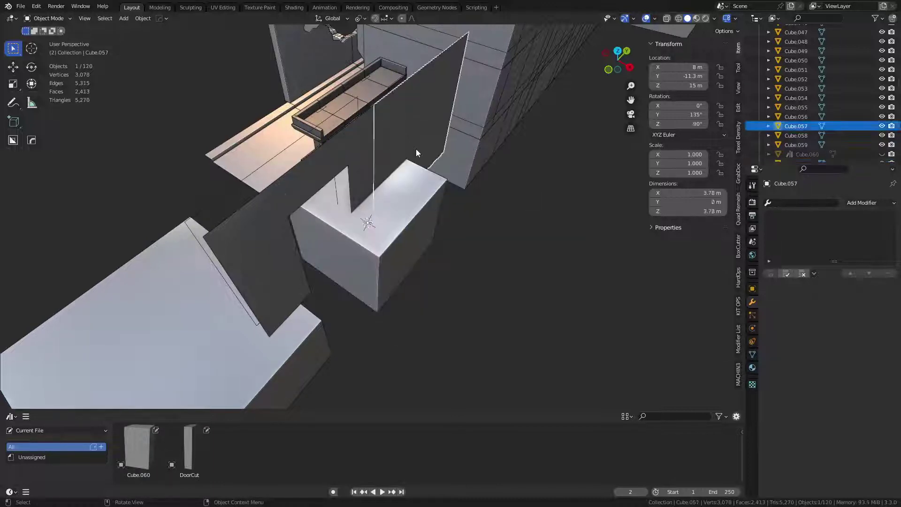
# Step: Raise the new cube's bottom vertices 1 m along Z
pyautogui.press('KP_3')
pyautogui.hotkey('ctrl', 'Tab')
pyautogui.click(501, 310)
pyautogui.hotkey('alt', 'z')
pyautogui.scroll(-2, 483, 309)
pyautogui.keyDown('shift'); pyautogui.moveTo(483, 308); pyautogui.dragTo(455, 284, button='middle'); pyautogui.keyUp('shift')
pyautogui.moveTo(289, 342); pyautogui.dragTo(462, 304)
pyautogui.write('gz1')
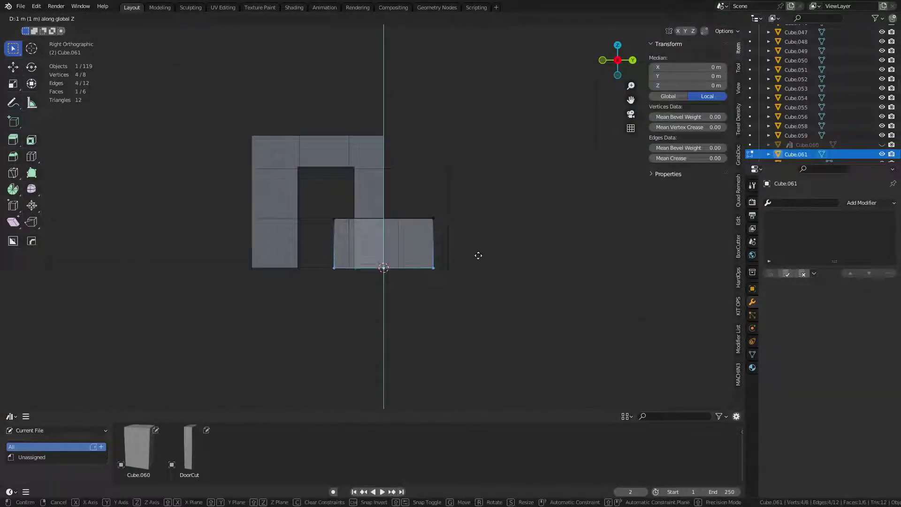
pyautogui.press('Return')
# Step: Align the cube's door-side vertices with the door wall's edge along Y and raise its top vertices to a 2.7 m height
pyautogui.moveTo(297, 296); pyautogui.dragTo(378, 192)
pyautogui.press('g')
pyautogui.press('y')
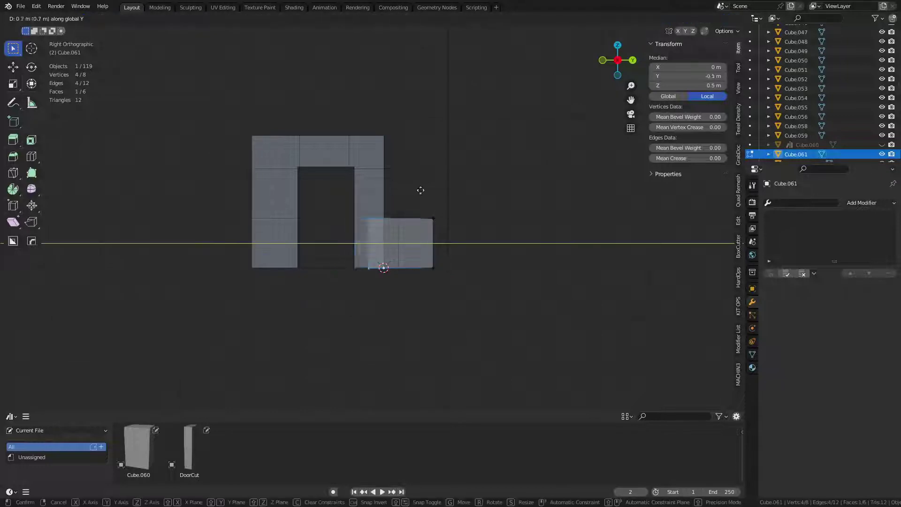
pyautogui.click(424, 191)
pyautogui.press('g')
pyautogui.press('z')
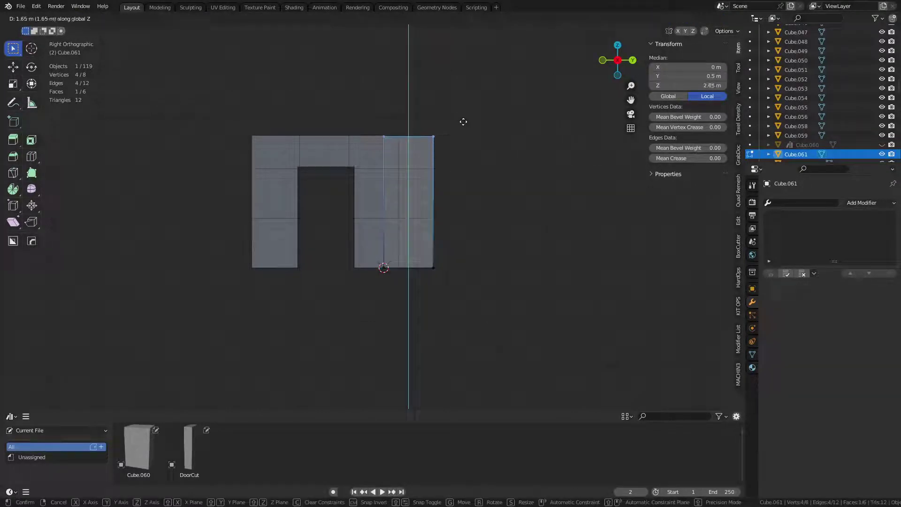
pyautogui.click(465, 112)
# Step: Extend the block's far-side vertices along Y to give it a 3.3 m length
pyautogui.moveTo(477, 286); pyautogui.dragTo(418, 106)
pyautogui.press('g')
pyautogui.press('y')
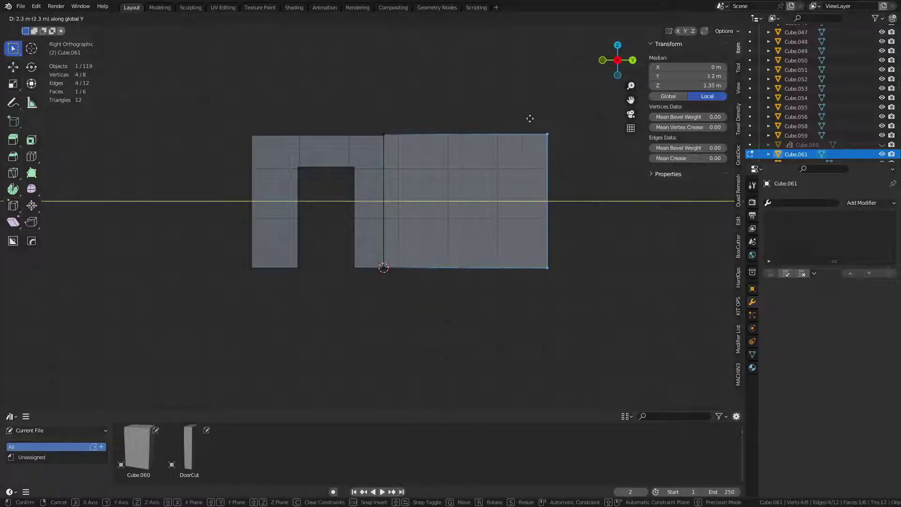
pyautogui.click(532, 117)
pyautogui.press('Tab')
# Step: Scale the whole block's geometry along X into a narrower wall
pyautogui.moveTo(458, 313); pyautogui.dragTo(418, 167, button='middle')
pyautogui.press('Tab')
pyautogui.moveTo(484, 212); pyautogui.dragTo(493, 206, button='middle')
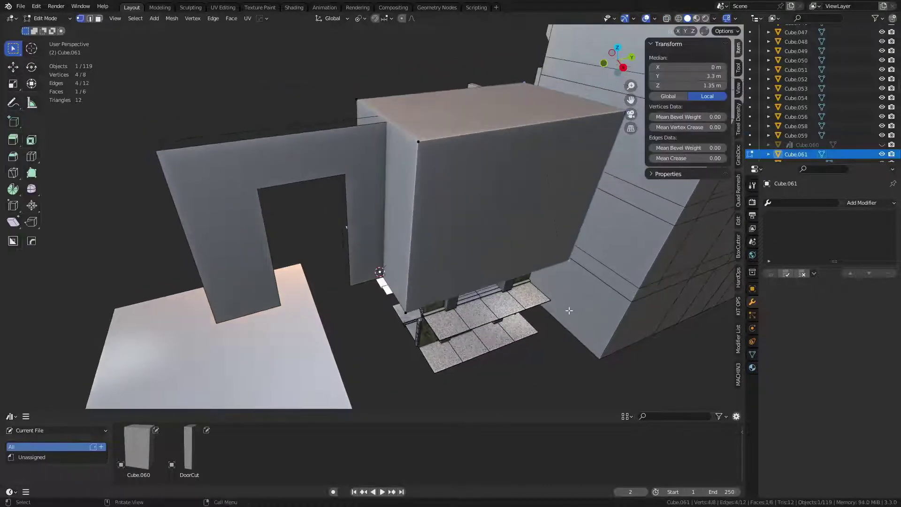
pyautogui.press('a')
pyautogui.press('s')
pyautogui.press('x')
pyautogui.press('x')
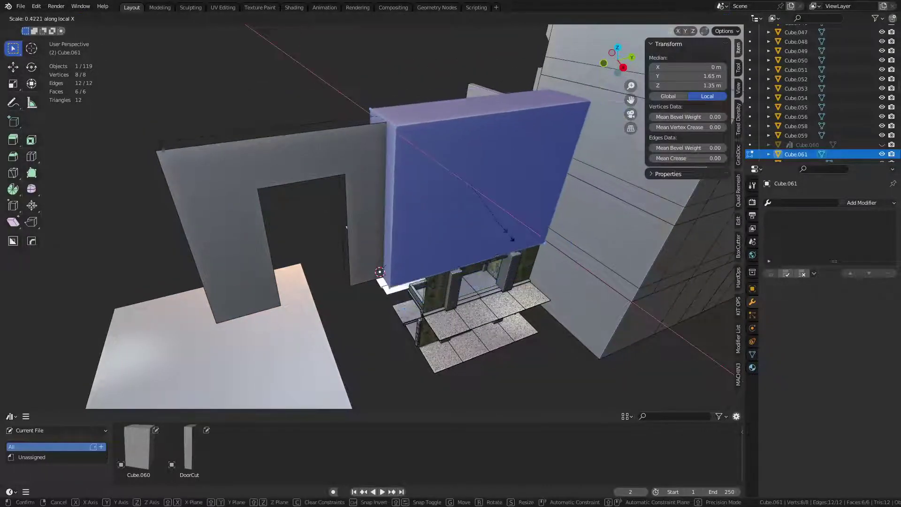
pyautogui.click(493, 215)
pyautogui.press('Tab')
# Step: Scale the wall's geometry further along X to a thickness of about 0.31 m
pyautogui.click(420, 214)
pyautogui.moveTo(421, 214); pyautogui.dragTo(449, 263, button='middle')
pyautogui.press('g')
pyautogui.rightClick(431, 236)
pyautogui.press('Tab')
pyautogui.click(448, 209)
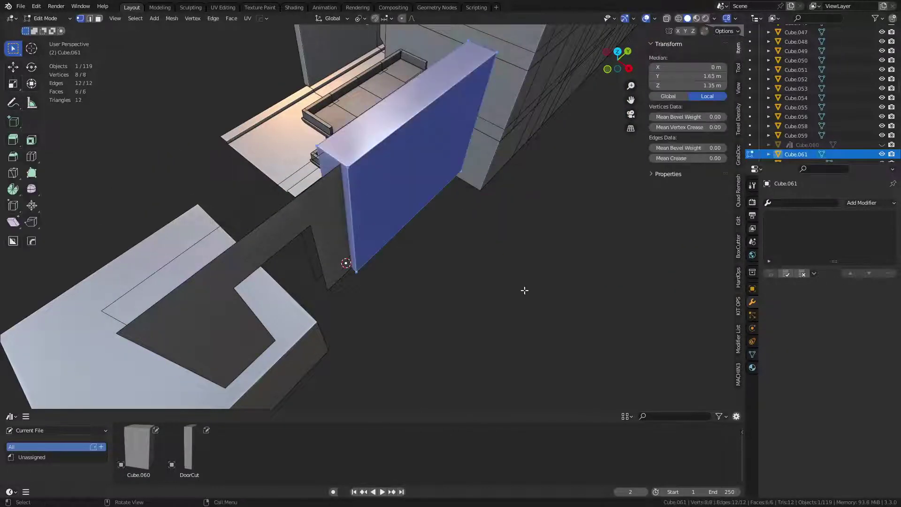
pyautogui.press('s')
pyautogui.press('x')
pyautogui.click(456, 250)
pyautogui.press('Tab')
# Step: Examine where the thick wall meets the door-opening wall, checking the joint with X-ray as well
pyautogui.click(382, 255)
pyautogui.click(447, 246)
pyautogui.moveTo(447, 246); pyautogui.dragTo(340, 302, button='middle')
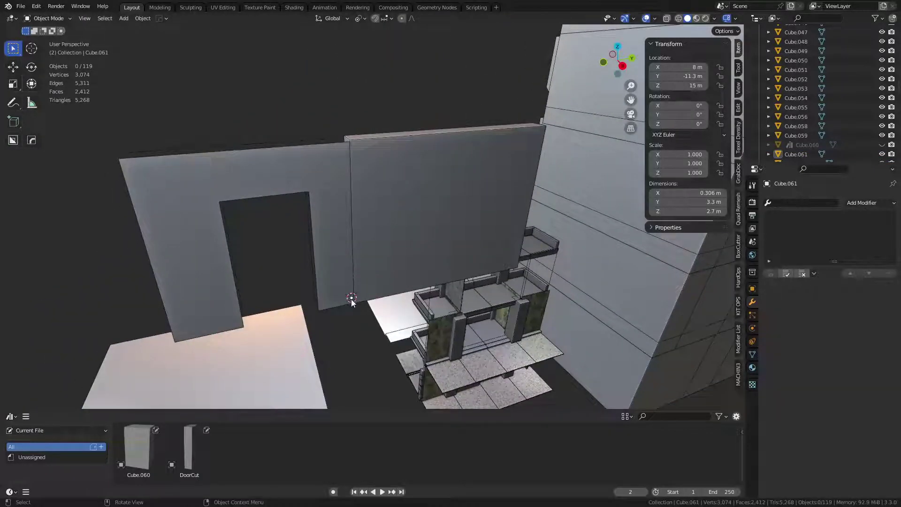
pyautogui.hotkey('alt', 'z')
pyautogui.moveTo(386, 292); pyautogui.dragTo(388, 266, button='middle')
pyautogui.hotkey('alt', 'z')
pyautogui.click(301, 279)
pyautogui.moveTo(300, 279); pyautogui.dragTo(444, 142, button='middle')
# Step: Add a centred loop cut to the thick wall, splitting its thickness in half
pyautogui.click(442, 134)
pyautogui.hotkey('ctrl', 'Tab')
pyautogui.moveTo(482, 174); pyautogui.dragTo(404, 201, button='middle')
pyautogui.hotkey('ctrl', 'Tab')
pyautogui.click(396, 193)
pyautogui.hotkey('ctrl', 'r')
pyautogui.click(299, 192)
pyautogui.rightClick(300, 191)
pyautogui.moveTo(488, 205)
pyautogui.mouseDown(button='middle')
pyautogui.moveTo(506, 204)
pyautogui.moveTo(491, 206)
pyautogui.mouseUp(button='middle')
pyautogui.moveTo(553, 212); pyautogui.dragTo(471, 207, button='middle')
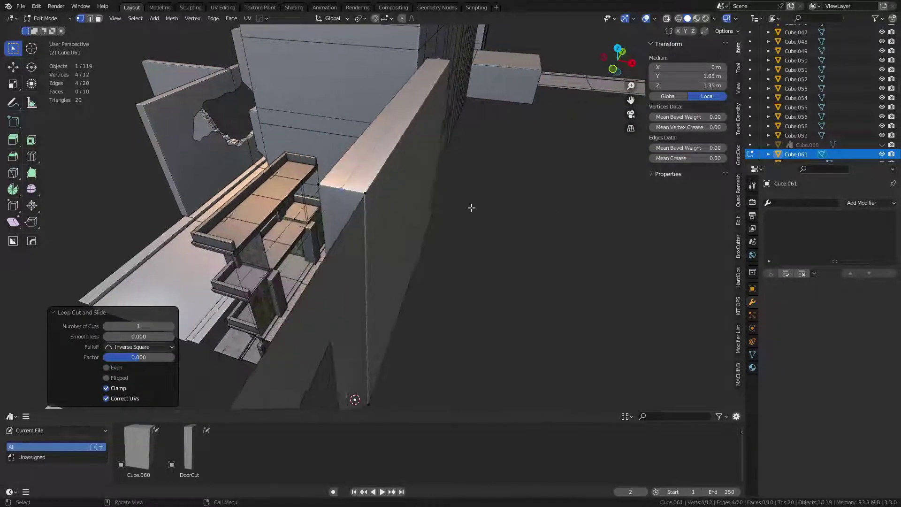
# Step: Select one half of the split wall and delete its faces
pyautogui.press('3')
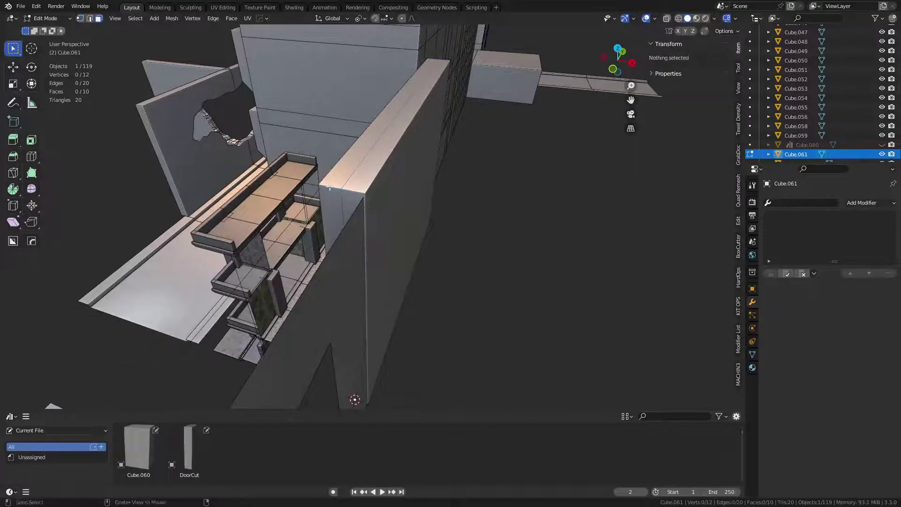
pyautogui.moveTo(331, 187); pyautogui.dragTo(390, 190, button='middle')
pyautogui.click(390, 190)
pyautogui.press('ctrl+KP_Add')
pyautogui.press('x')
pyautogui.click(390, 188)
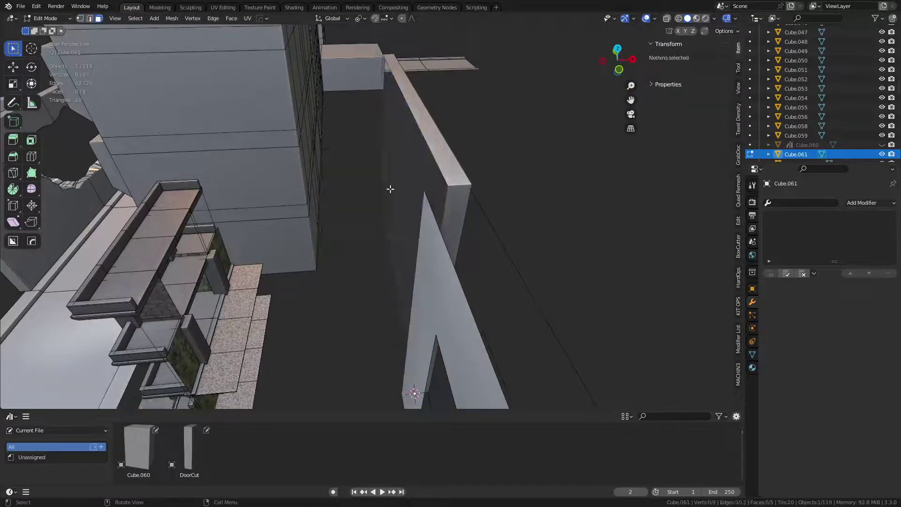
# Step: Delete the wall's four narrow edge faces so that only a single flat panel is left
pyautogui.moveTo(501, 191); pyautogui.dragTo(377, 181, button='middle')
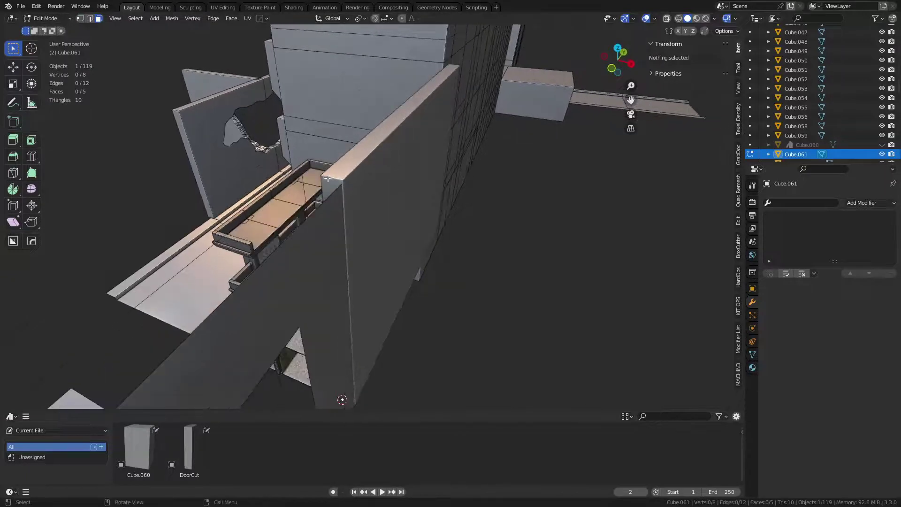
pyautogui.click(365, 161)
pyautogui.keyDown('shift'); pyautogui.click(334, 177); pyautogui.keyUp('shift')
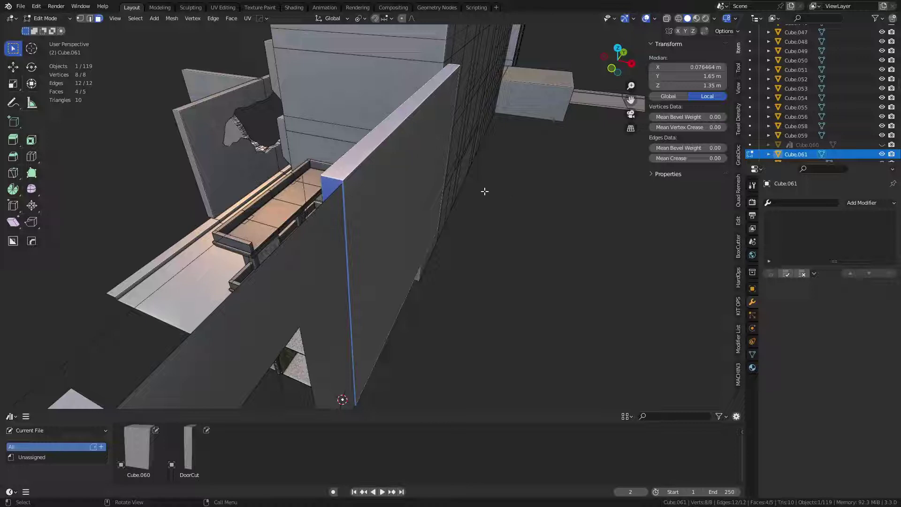
pyautogui.press('x')
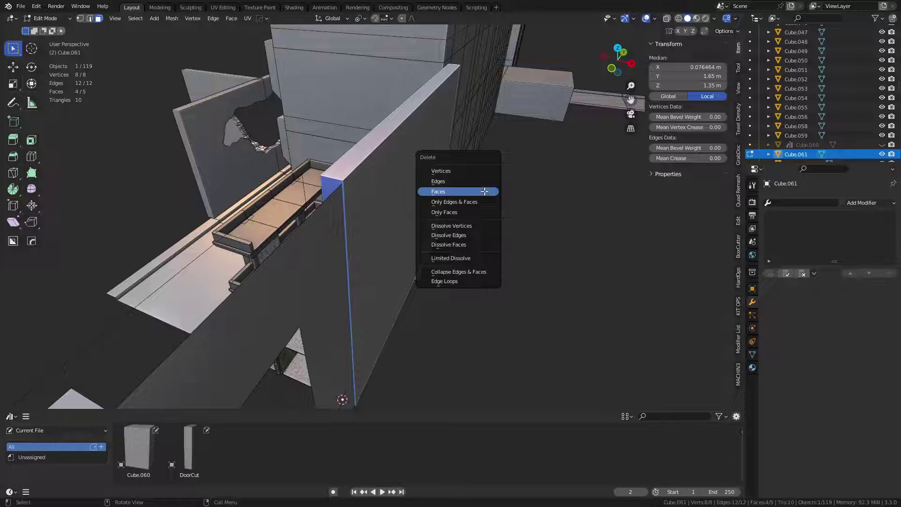
pyautogui.click(484, 190)
pyautogui.hotkey('ctrl', 'Tab')
pyautogui.click(417, 194)
# Step: Delete the flat wall panel object beside the door-opening wall
pyautogui.click(559, 252)
pyautogui.click(349, 229)
pyautogui.moveTo(480, 248); pyautogui.dragTo(354, 229, button='middle')
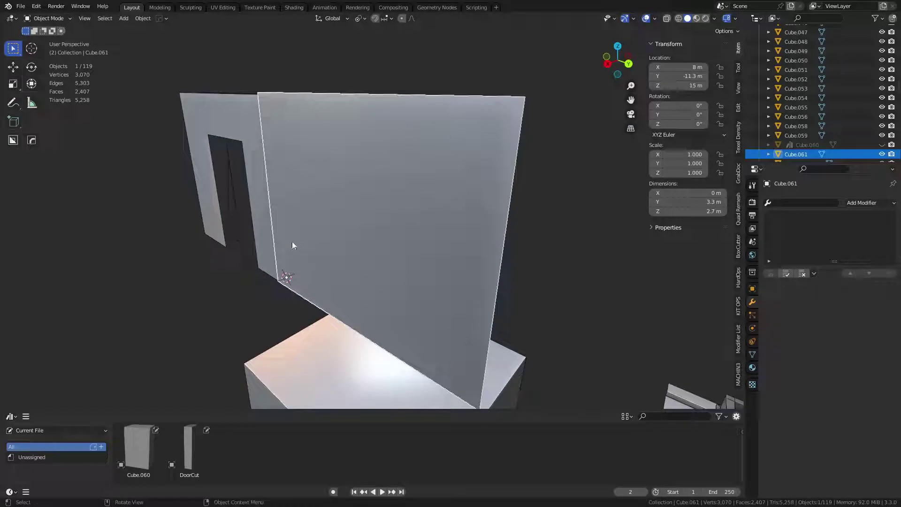
pyautogui.moveTo(346, 263)
pyautogui.mouseDown(button='middle')
pyautogui.moveTo(392, 257)
pyautogui.moveTo(360, 262)
pyautogui.mouseUp(button='middle')
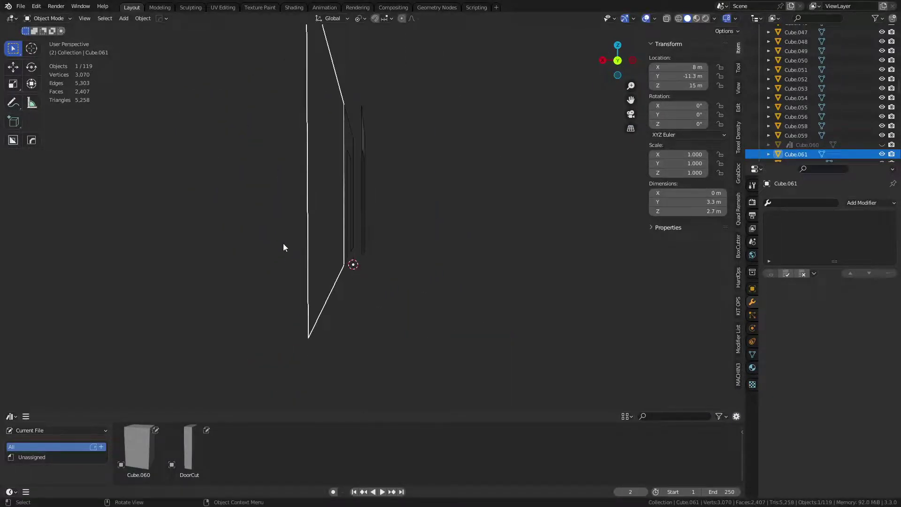
pyautogui.moveTo(283, 243); pyautogui.dragTo(367, 266, button='middle')
pyautogui.press('x')
pyautogui.click(367, 266)
# Step: Select both door-opening walls and examine the opening's lower and upper edges in left orthographic view
pyautogui.click(232, 213)
pyautogui.keyDown('shift'); pyautogui.moveTo(232, 214); pyautogui.dragTo(276, 190, button='middle'); pyautogui.keyUp('shift')
pyautogui.keyDown('shift'); pyautogui.click(410, 187); pyautogui.keyUp('shift')
pyautogui.moveTo(529, 261); pyautogui.dragTo(475, 234, button='middle')
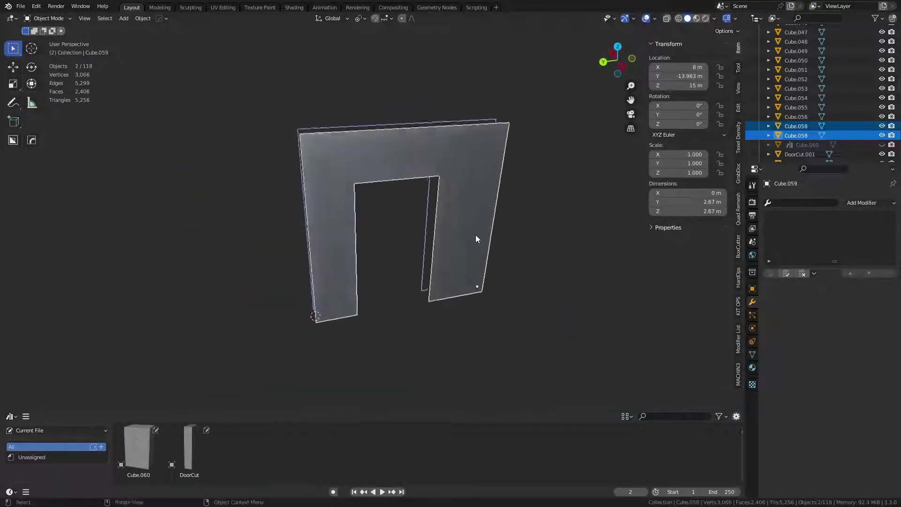
pyautogui.scroll(4, 478, 242)
pyautogui.scroll(-1, 473, 214)
pyautogui.keyDown('alt'); pyautogui.moveTo(519, 267); pyautogui.dragTo(497, 244, button='middle'); pyautogui.keyUp('alt')
pyautogui.keyDown('shift'); pyautogui.moveTo(528, 296); pyautogui.dragTo(481, 131, button='middle'); pyautogui.keyUp('shift')
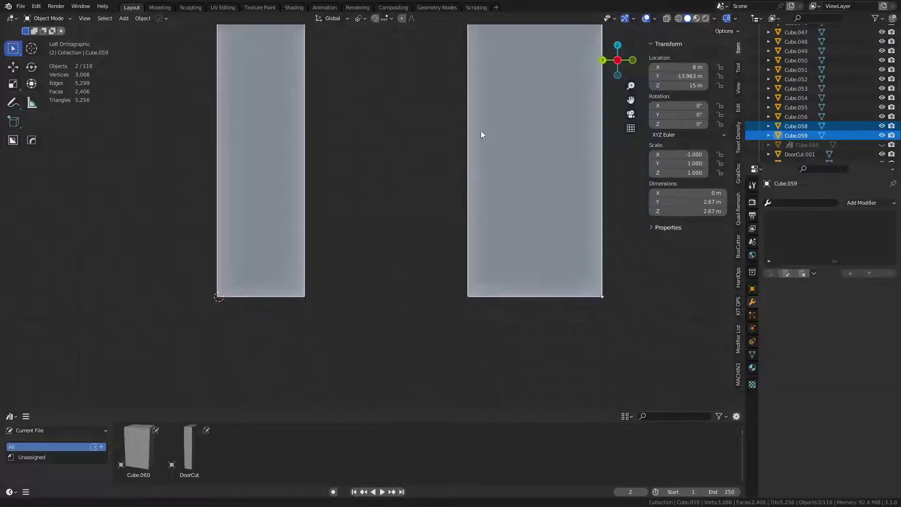
pyautogui.scroll(1, 472, 288)
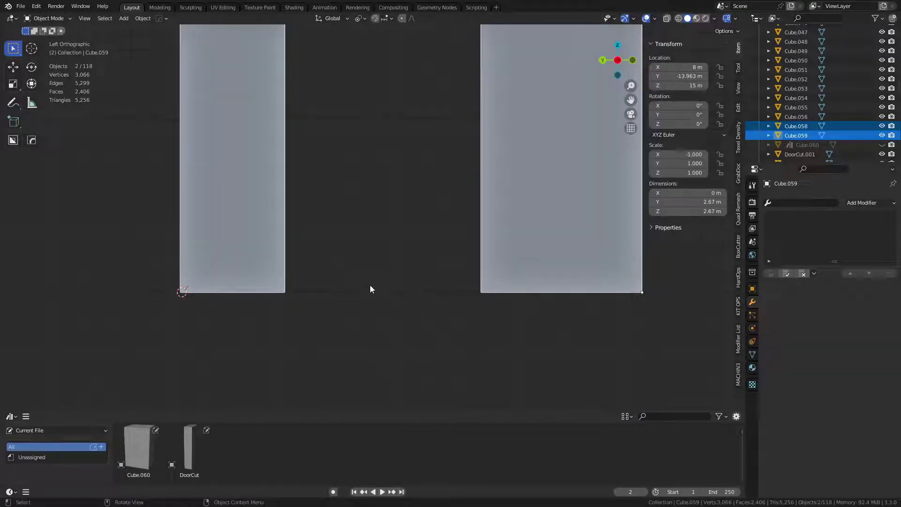
pyautogui.keyDown('shift'); pyautogui.moveTo(387, 40); pyautogui.dragTo(389, 156, button='middle'); pyautogui.keyUp('shift')
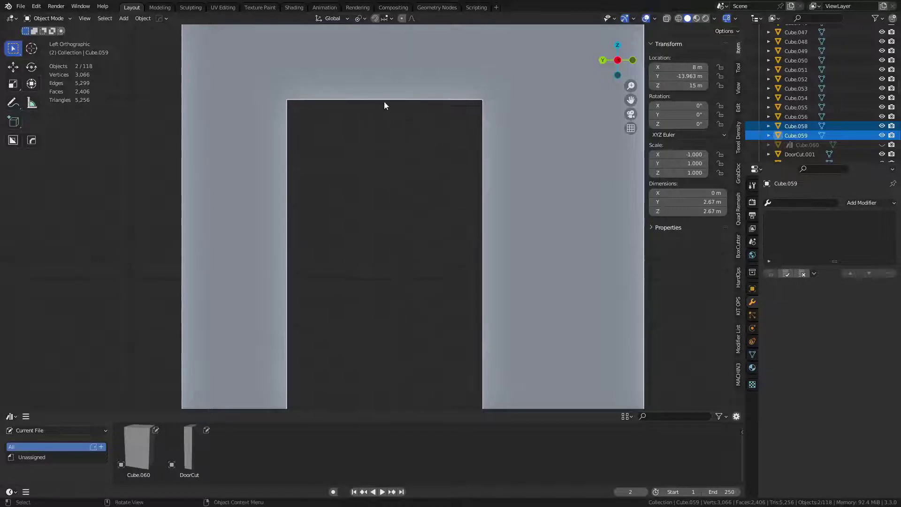
pyautogui.keyDown('shift'); pyautogui.moveTo(477, 263); pyautogui.dragTo(457, 176, button='middle'); pyautogui.keyUp('shift')
pyautogui.hotkey('ctrl', 'Tab')
pyautogui.click(400, 199)
pyautogui.click(417, 227)
pyautogui.scroll(-4, 416, 228)
pyautogui.moveTo(465, 233); pyautogui.dragTo(432, 257, button='middle')
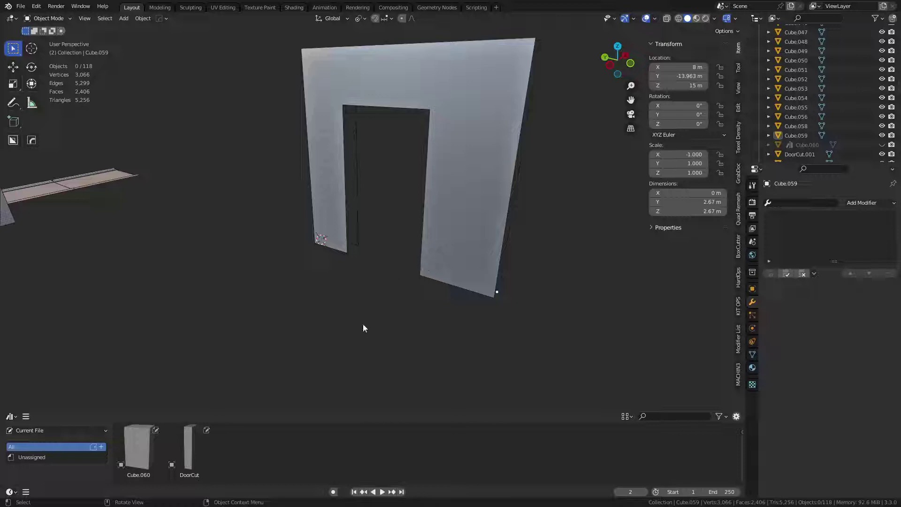
# Step: Examine the finished textured doorway and the brick wall, frame and floor around it
pyautogui.scroll(-3, 303, 325)
pyautogui.keyDown('shift'); pyautogui.moveTo(302, 325); pyautogui.dragTo(382, 227, button='middle'); pyautogui.keyUp('shift')
pyautogui.scroll(3, 428, 284)
pyautogui.click(383, 230)
pyautogui.press('f')
pyautogui.moveTo(466, 211); pyautogui.dragTo(393, 202, button='middle')
pyautogui.click(358, 256)
pyautogui.press('f')
pyautogui.keyDown('shift'); pyautogui.moveTo(487, 287); pyautogui.dragTo(384, 254, button='middle'); pyautogui.keyUp('shift')
pyautogui.click(67, 277)
pyautogui.moveTo(261, 265); pyautogui.dragTo(243, 266, button='middle')
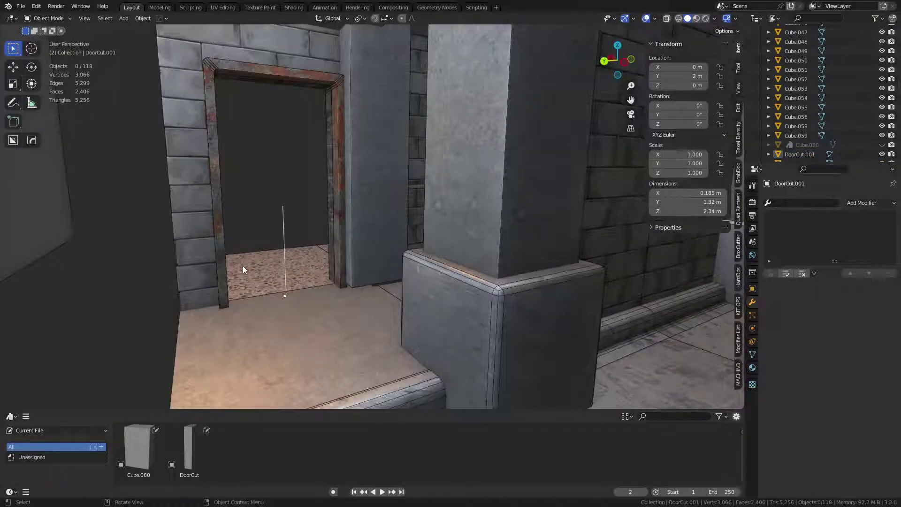
# Step: Try moving pieces beside the textured doorway, and select the wallpapered wall panel
pyautogui.moveTo(335, 170); pyautogui.dragTo(234, 153, button='middle')
pyautogui.click(320, 188)
pyautogui.click(367, 174)
pyautogui.press('g')
pyautogui.rightClick(394, 165)
pyautogui.click(393, 165)
pyautogui.press('g')
pyautogui.rightClick(406, 165)
pyautogui.click(234, 153)
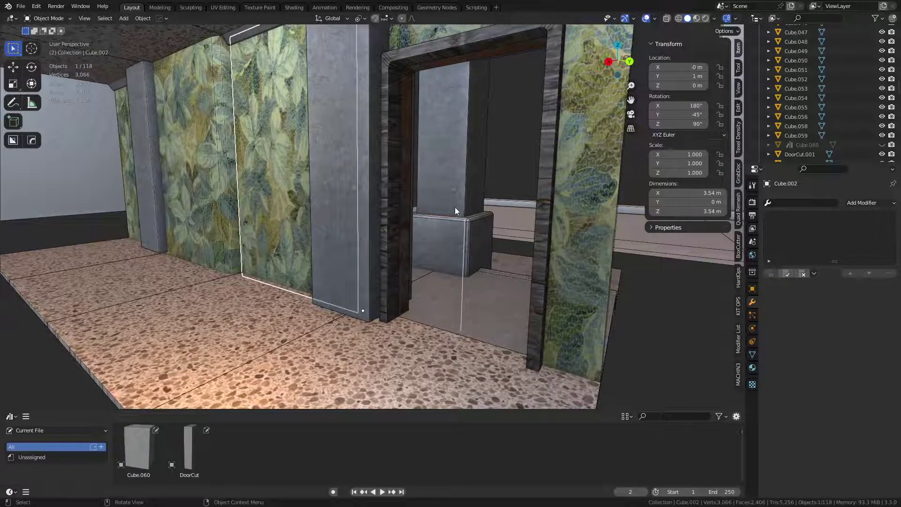
# Step: Try moving the concrete column beside the door frame
pyautogui.moveTo(455, 211); pyautogui.dragTo(501, 229, button='middle')
pyautogui.click(448, 147)
pyautogui.press('g')
pyautogui.rightClick(447, 150)
pyautogui.click(383, 113)
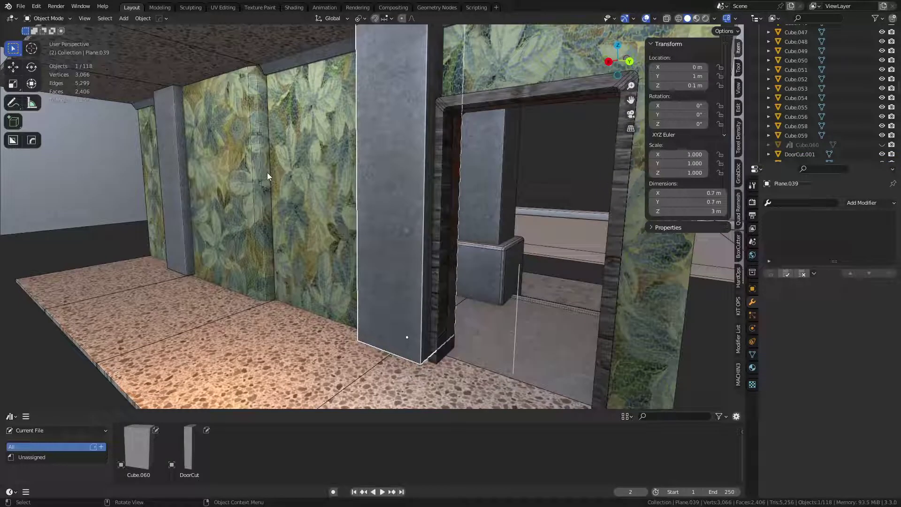
pyautogui.moveTo(415, 179); pyautogui.dragTo(356, 193, button='middle')
pyautogui.press('g')
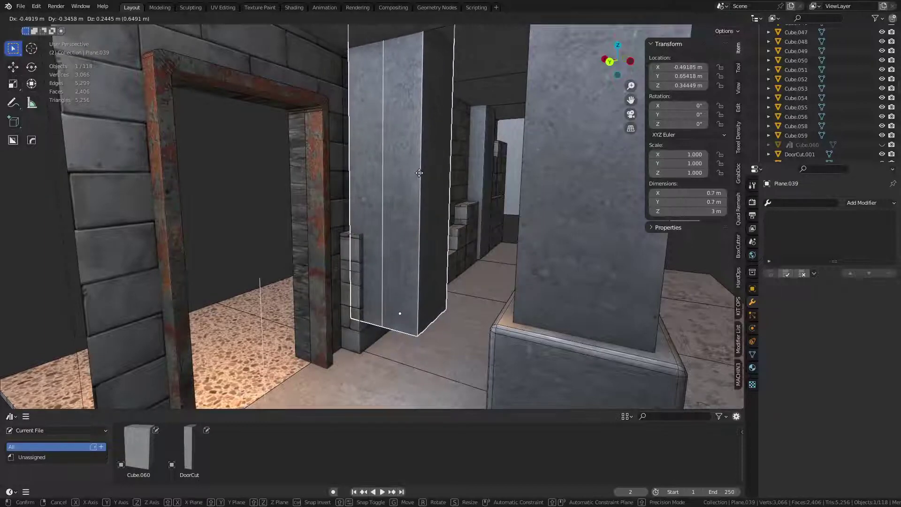
pyautogui.rightClick(419, 173)
# Step: Try moving the outer concrete column that stands on the plinth in front of the doorway
pyautogui.moveTo(318, 215); pyautogui.dragTo(430, 156, button='middle')
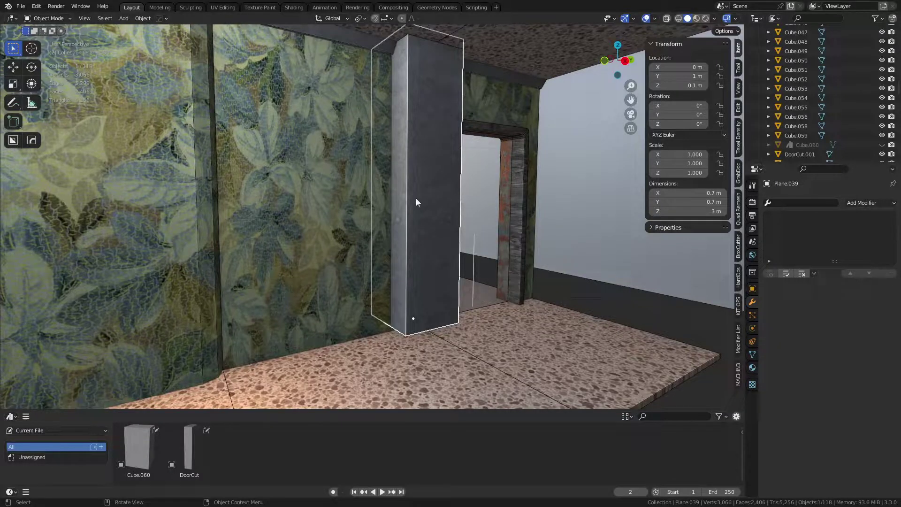
pyautogui.moveTo(395, 139); pyautogui.dragTo(353, 133, button='middle')
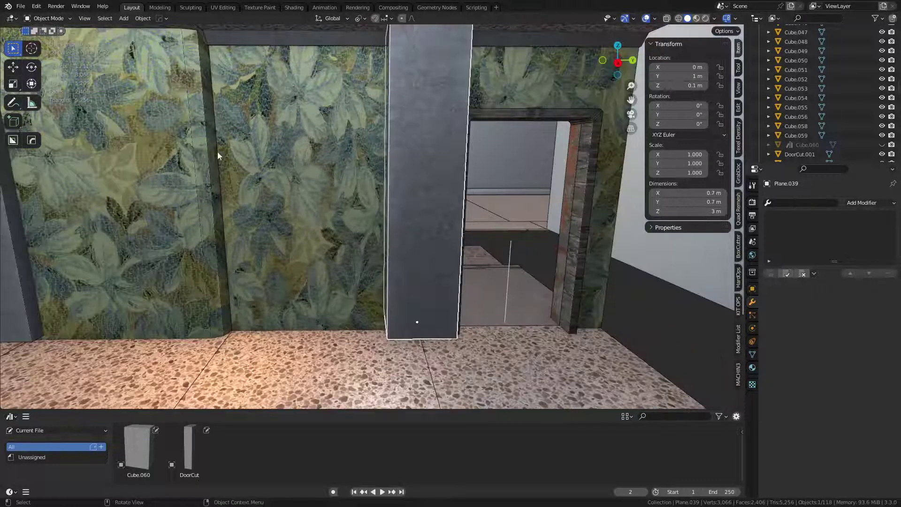
pyautogui.moveTo(392, 157); pyautogui.dragTo(353, 180, button='middle')
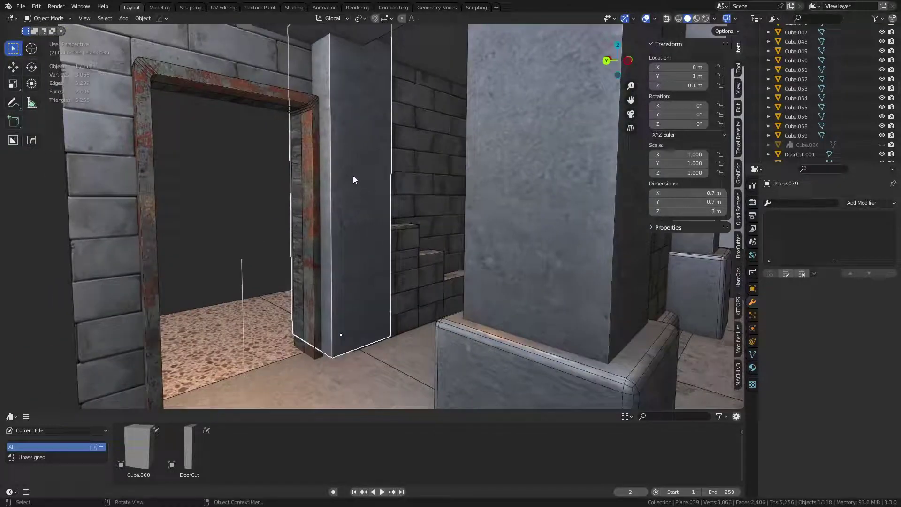
pyautogui.scroll(-3, 388, 264)
pyautogui.keyDown('shift'); pyautogui.moveTo(453, 241); pyautogui.dragTo(406, 250, button='middle'); pyautogui.keyUp('shift')
pyautogui.click(376, 238)
pyautogui.press('g')
pyautogui.rightClick(417, 221)
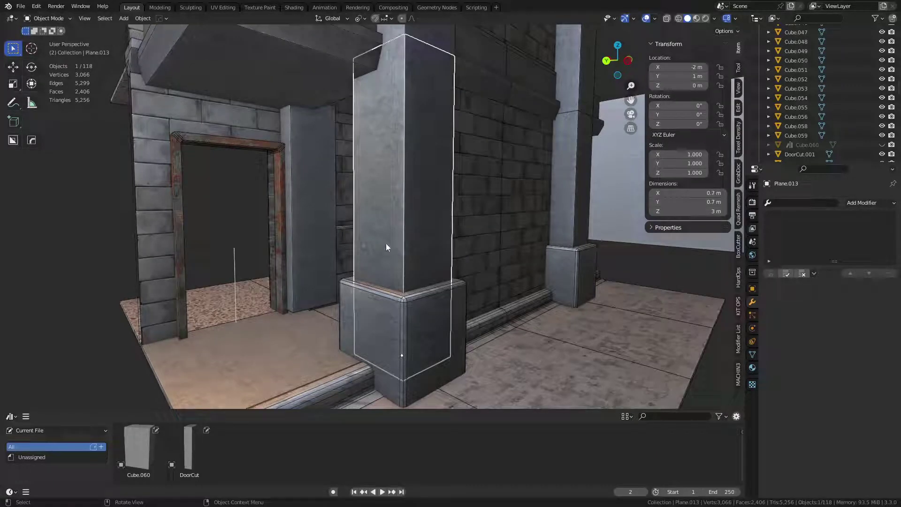
# Step: Examine the doorway column and the seam between the adjoining wallpapered wall panels, using X-ray as well
pyautogui.moveTo(373, 252)
pyautogui.mouseDown(button='middle')
pyautogui.moveTo(418, 249)
pyautogui.moveTo(364, 245)
pyautogui.mouseUp(button='middle')
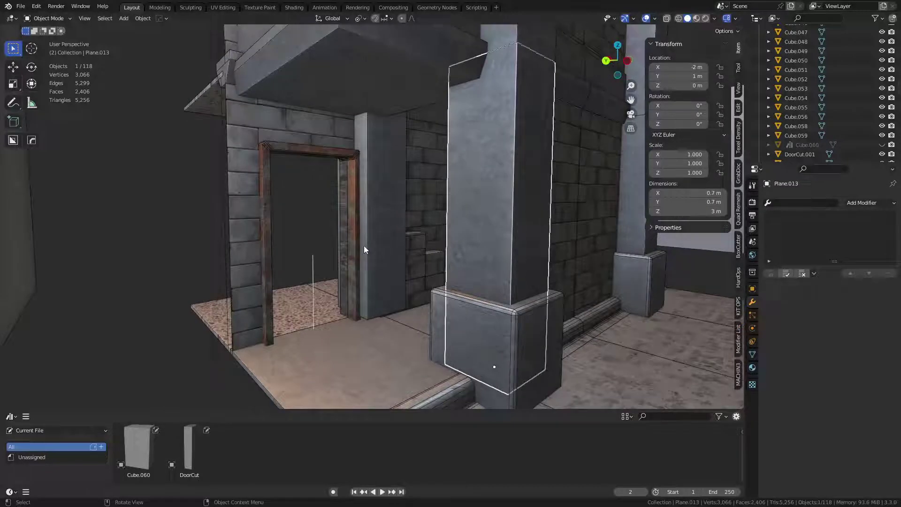
pyautogui.click(376, 238)
pyautogui.moveTo(342, 240); pyautogui.dragTo(429, 287, button='middle')
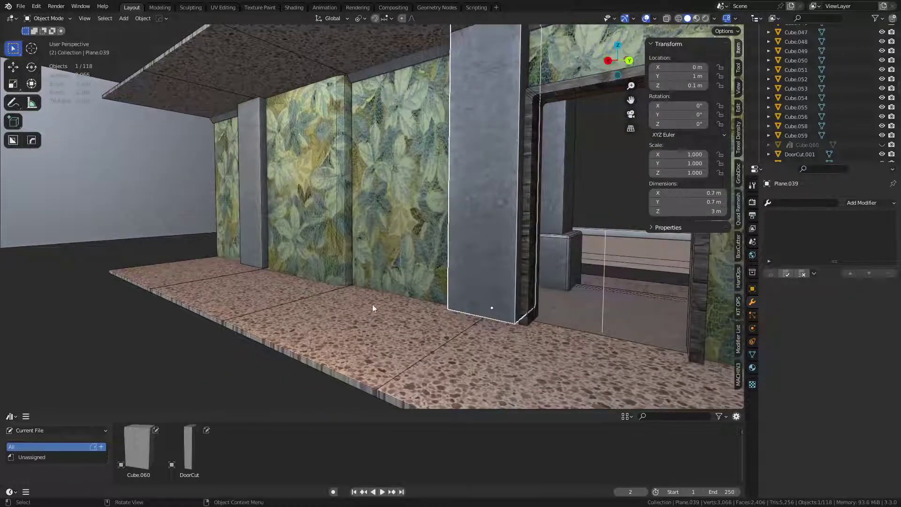
pyautogui.moveTo(402, 82); pyautogui.dragTo(540, 178, button='middle')
pyautogui.moveTo(482, 145)
pyautogui.mouseDown(button='middle')
pyautogui.moveTo(550, 129)
pyautogui.moveTo(399, 221)
pyautogui.moveTo(306, 202)
pyautogui.moveTo(379, 223)
pyautogui.moveTo(195, 252)
pyautogui.moveTo(503, 272)
pyautogui.moveTo(505, 283)
pyautogui.moveTo(397, 218)
pyautogui.moveTo(432, 251)
pyautogui.moveTo(368, 248)
pyautogui.moveTo(321, 232)
pyautogui.moveTo(338, 220)
pyautogui.moveTo(324, 226)
pyautogui.mouseUp(button='middle')
pyautogui.click(306, 202)
pyautogui.click(398, 219)
pyautogui.hotkey('alt', 'z')
pyautogui.moveTo(377, 319); pyautogui.dragTo(378, 297, button='middle')
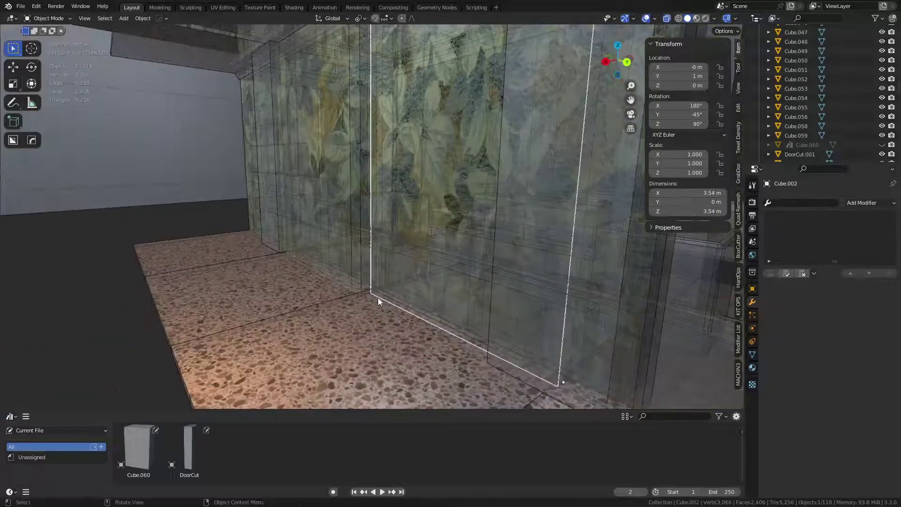
pyautogui.hotkey('alt', 'z')
pyautogui.click(360, 212)
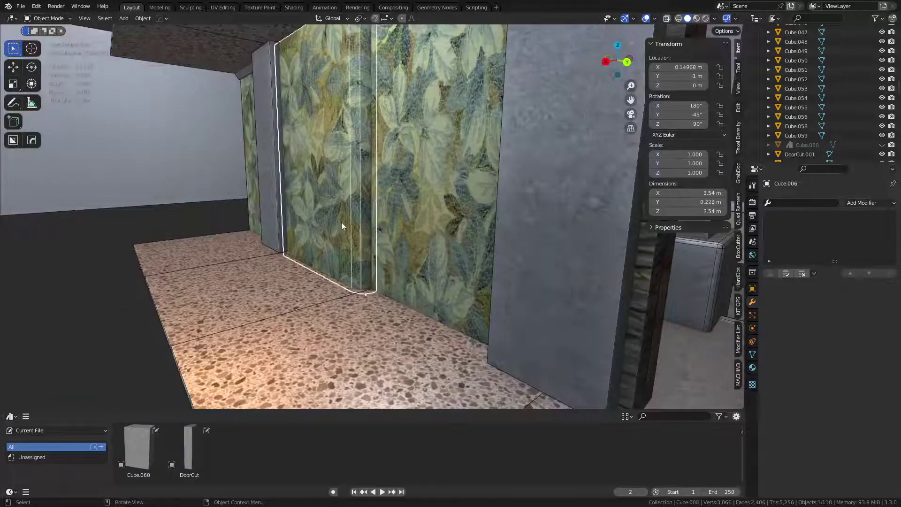
# Step: Try moving the wallpapered wall panel between the concrete columns
pyautogui.press('g')
pyautogui.click(373, 173)
pyautogui.scroll(-3, 381, 178)
pyautogui.moveTo(453, 197); pyautogui.dragTo(491, 202, button='middle')
pyautogui.press('g')
pyautogui.rightClick(374, 173)
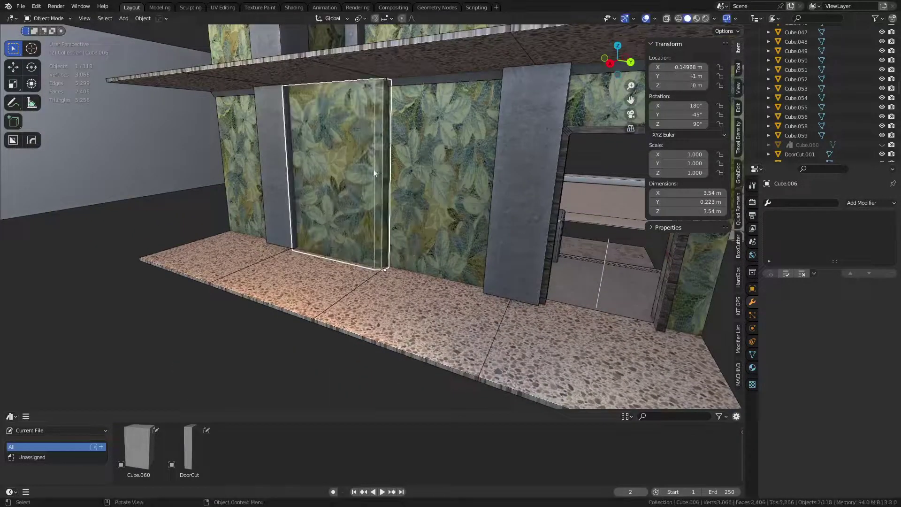
# Step: Duplicate the concrete column beside the doorway about 2 m along negative Y, covering the seam between the wallpapered panels
pyautogui.click(509, 212)
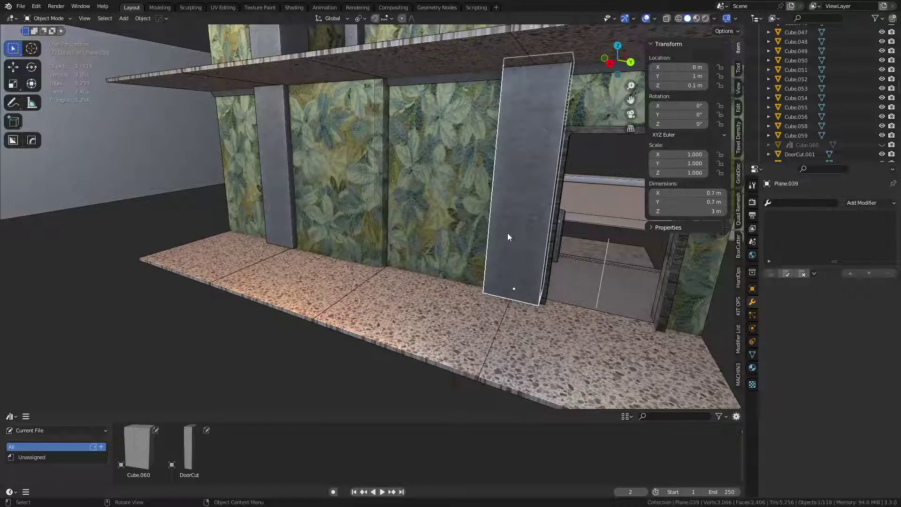
pyautogui.click(340, 207)
pyautogui.click(263, 194)
pyautogui.click(254, 192)
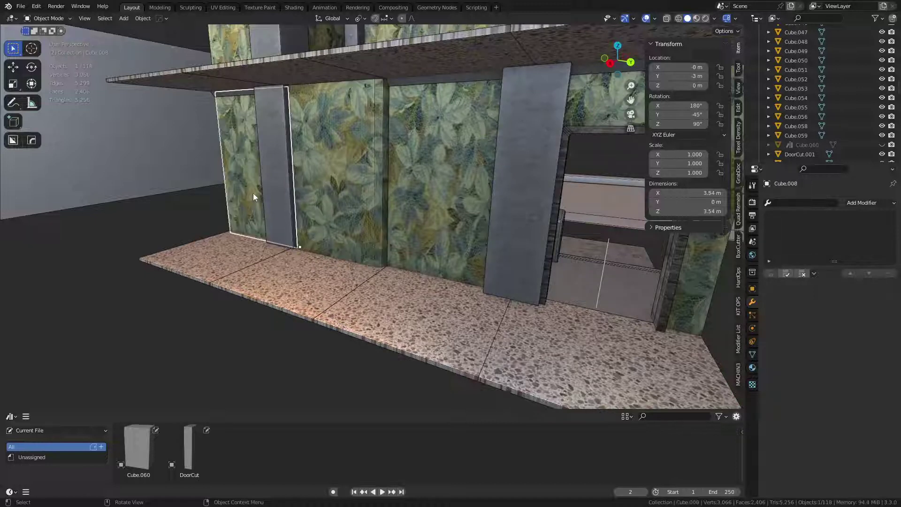
pyautogui.click(506, 208)
pyautogui.hotkey('shift', 'd')
pyautogui.press('x')
pyautogui.press('y')
pyautogui.click(423, 211)
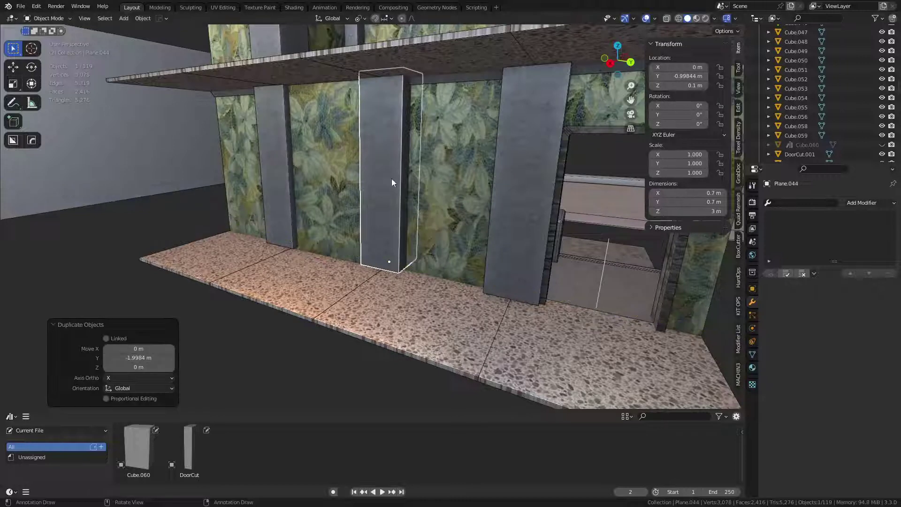
# Step: Delete the duplicated column that covers the wall panel seam
pyautogui.click(323, 385)
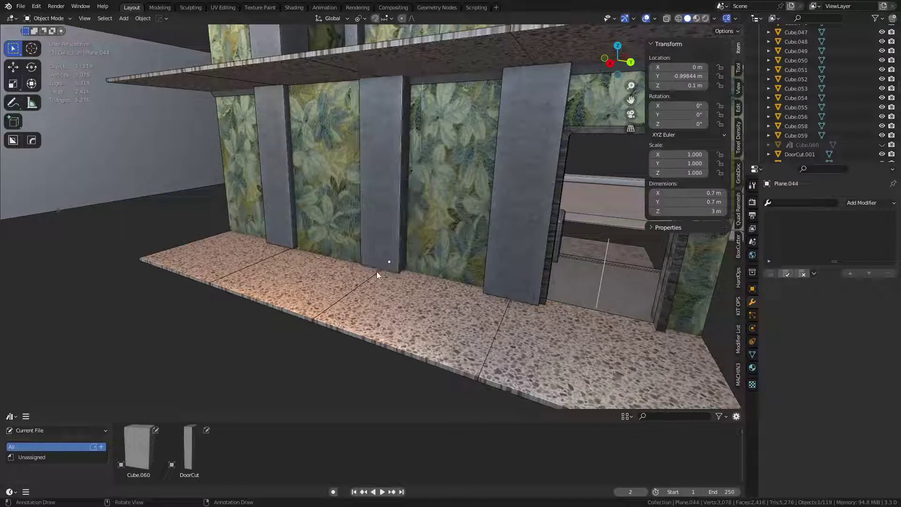
pyautogui.click(382, 245)
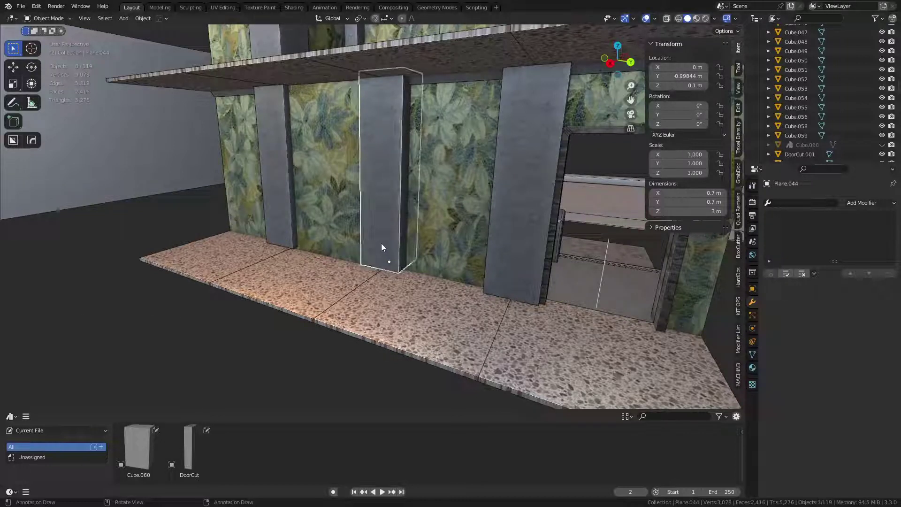
pyautogui.press('x')
pyautogui.click(463, 170)
# Step: Examine how the floor and ceiling tiles line up with the columns and wall panel joints, including in a side view
pyautogui.moveTo(505, 211); pyautogui.dragTo(405, 263, button='middle')
pyautogui.click(426, 267)
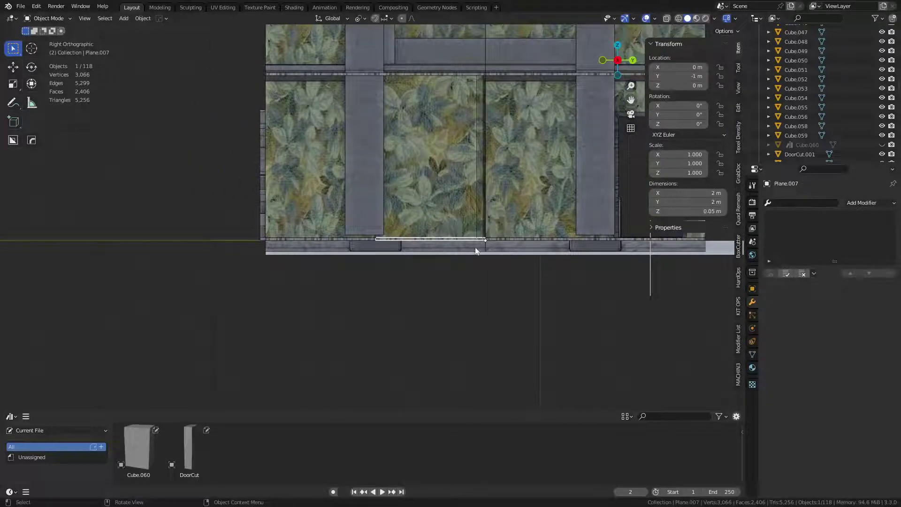
pyautogui.moveTo(479, 245); pyautogui.dragTo(451, 287, button='middle')
pyautogui.click(448, 176)
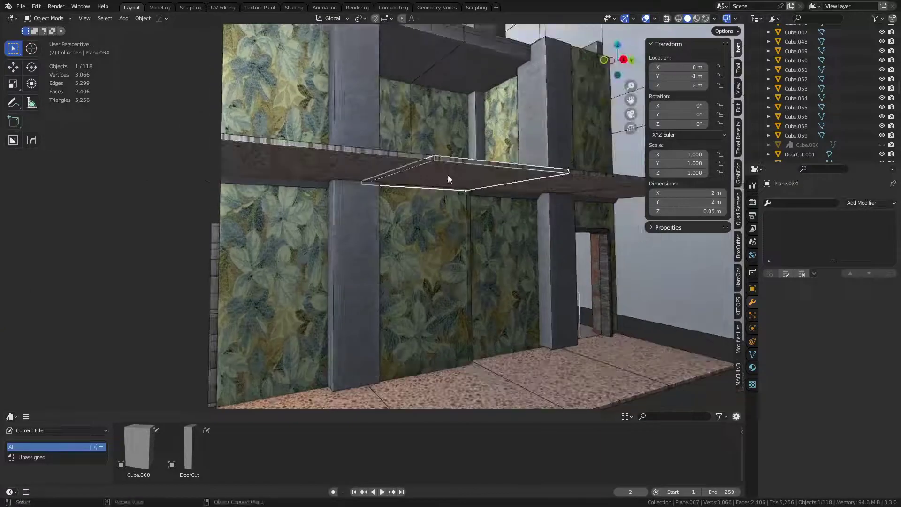
pyautogui.moveTo(460, 115); pyautogui.dragTo(427, 198, button='middle')
# Step: Examine the upper-floor interior wall panel and the balcony floor tile against the surrounding columns
pyautogui.click(486, 227)
pyautogui.press('`')
pyautogui.click(531, 259)
pyautogui.moveTo(519, 256); pyautogui.dragTo(493, 248, button='middle')
pyautogui.scroll(3, 495, 323)
pyautogui.scroll(2, 443, 250)
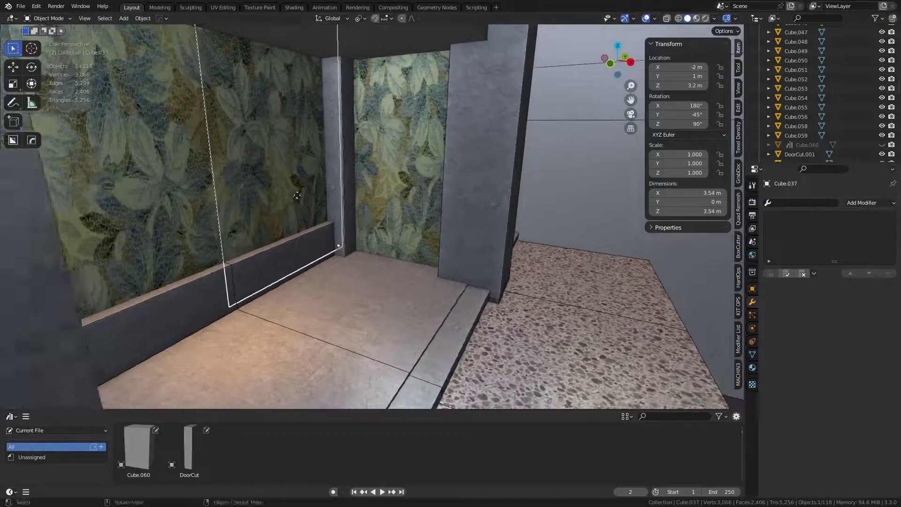
pyautogui.moveTo(351, 217); pyautogui.dragTo(449, 244, button='middle')
pyautogui.scroll(-3, 432, 222)
pyautogui.click(410, 232)
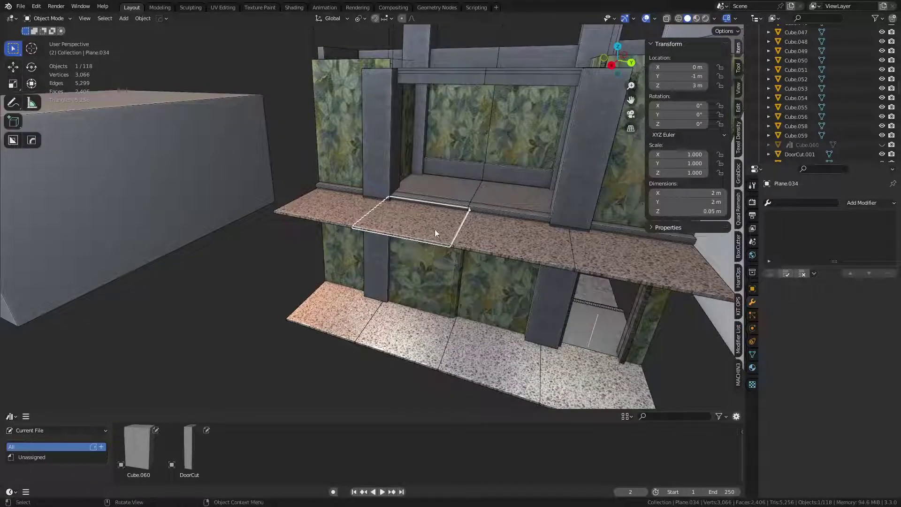
pyautogui.scroll(-3, 397, 237)
pyautogui.moveTo(398, 237); pyautogui.dragTo(423, 230, button='middle')
# Step: Examine the large plain wall with the ragged hole, including the broken edge geometry around the opening
pyautogui.keyDown('shift'); pyautogui.moveTo(155, 213); pyautogui.dragTo(309, 221, button='middle'); pyautogui.keyUp('shift')
pyautogui.click(201, 222)
pyautogui.press('f')
pyautogui.moveTo(365, 297); pyautogui.dragTo(303, 259, button='middle')
pyautogui.click(537, 307)
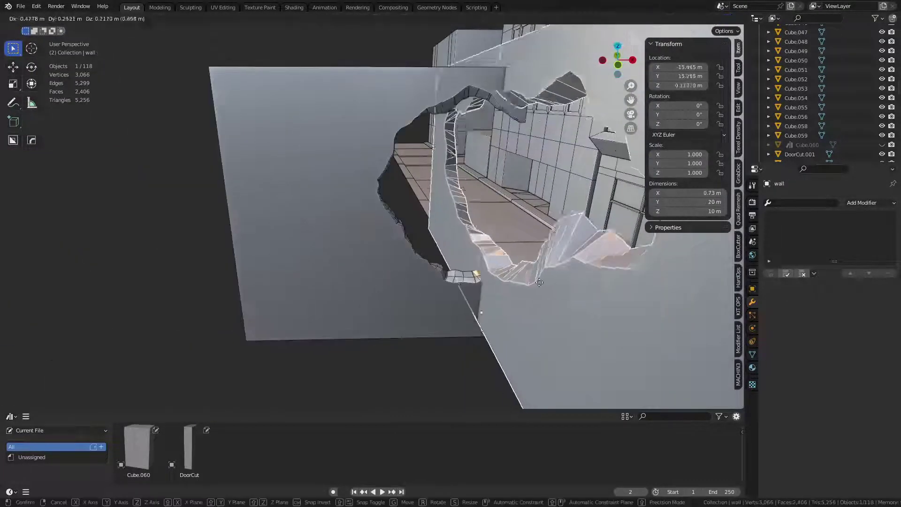
pyautogui.press('f')
pyautogui.moveTo(613, 315); pyautogui.dragTo(349, 211, button='middle')
pyautogui.scroll(5, 403, 273)
pyautogui.scroll(-2, 381, 265)
pyautogui.scroll(5, 385, 255)
pyautogui.scroll(-5, 320, 244)
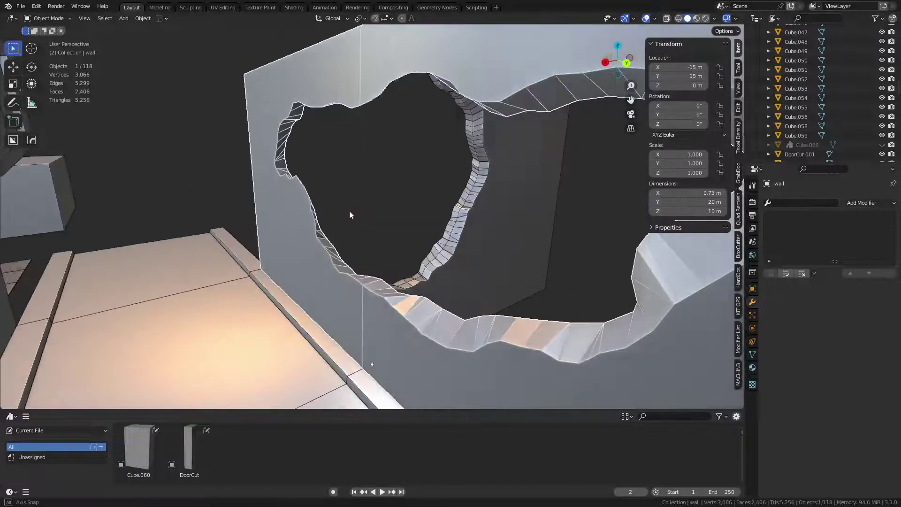
pyautogui.click(388, 216)
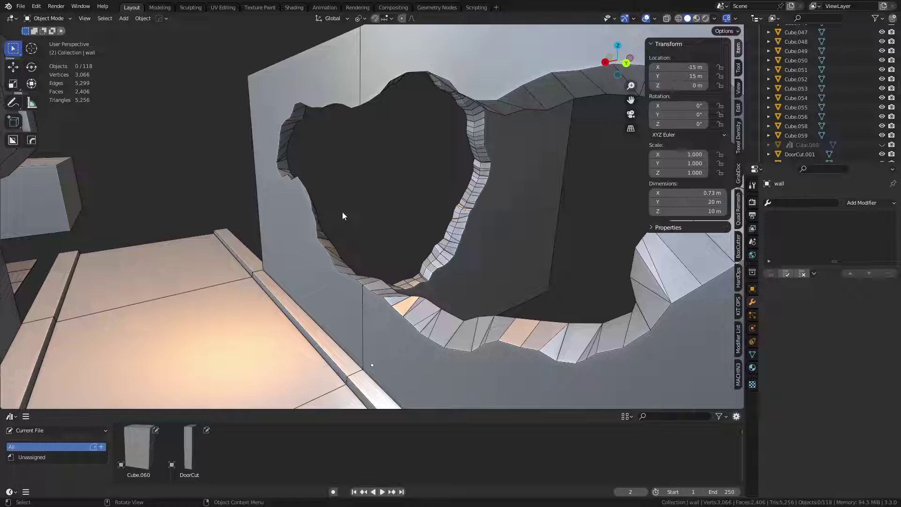
# Step: Examine the scene from above the walls and focus on the modular building behind them
pyautogui.moveTo(368, 256); pyautogui.dragTo(358, 157, button='middle')
pyautogui.click(357, 157)
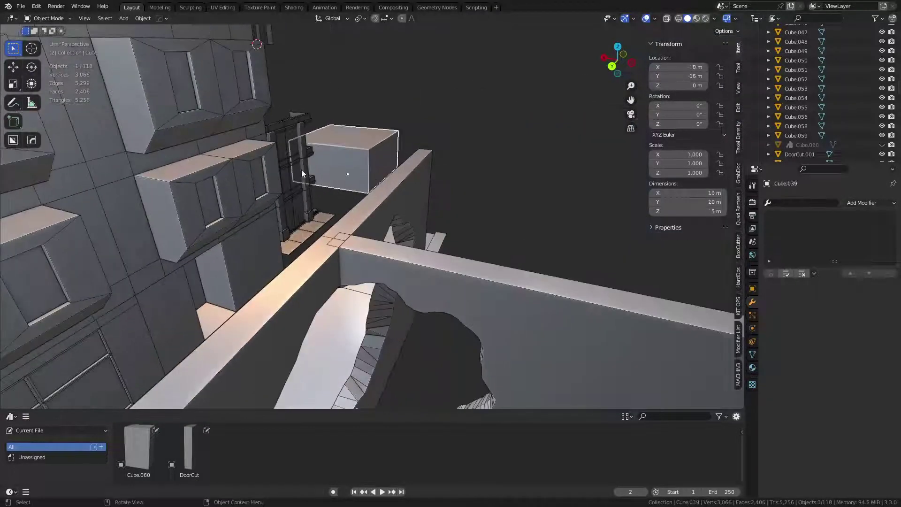
pyautogui.click(301, 174)
pyautogui.press('f')
pyautogui.moveTo(454, 201); pyautogui.dragTo(391, 211, button='middle')
pyautogui.scroll(-3, 385, 192)
pyautogui.keyDown('shift'); pyautogui.moveTo(464, 219); pyautogui.dragTo(377, 195, button='middle'); pyautogui.keyUp('shift')
# Step: Try moving individual pieces of the modular building
pyautogui.click(376, 155)
pyautogui.press('g')
pyautogui.rightClick(347, 190)
pyautogui.click(390, 230)
pyautogui.press('g')
pyautogui.rightClick(393, 261)
pyautogui.press('g')
pyautogui.rightClick(353, 294)
pyautogui.click(421, 300)
# Step: Examine the brick facade's wall panels, plinth columns and base trim up close, including the rusty-framed doorway
pyautogui.moveTo(381, 266); pyautogui.dragTo(322, 287, button='middle')
pyautogui.moveTo(426, 259); pyautogui.dragTo(370, 252, button='middle')
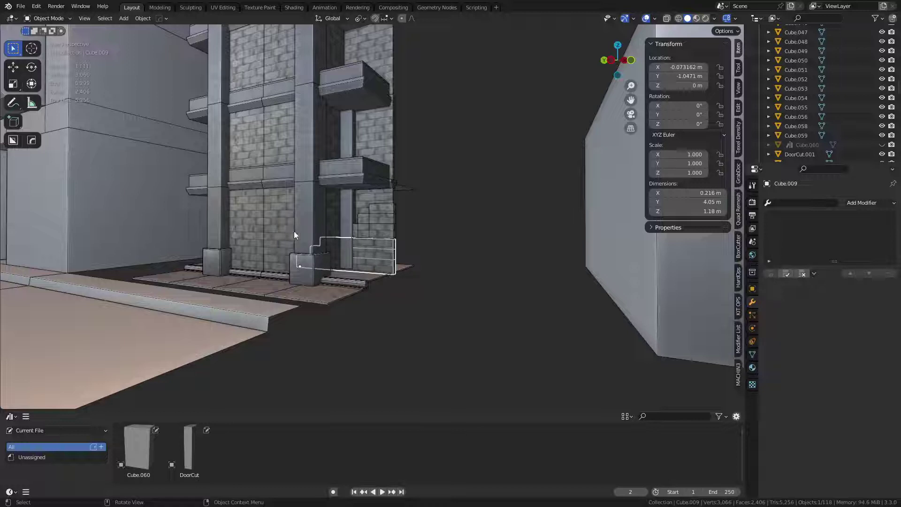
pyautogui.click(418, 303)
pyautogui.moveTo(418, 304); pyautogui.dragTo(458, 305, button='middle')
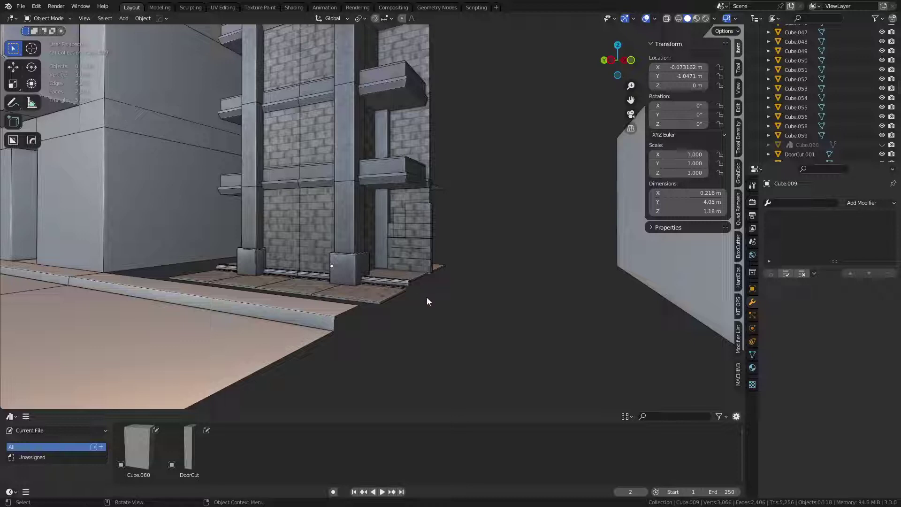
pyautogui.click(323, 241)
pyautogui.press('f')
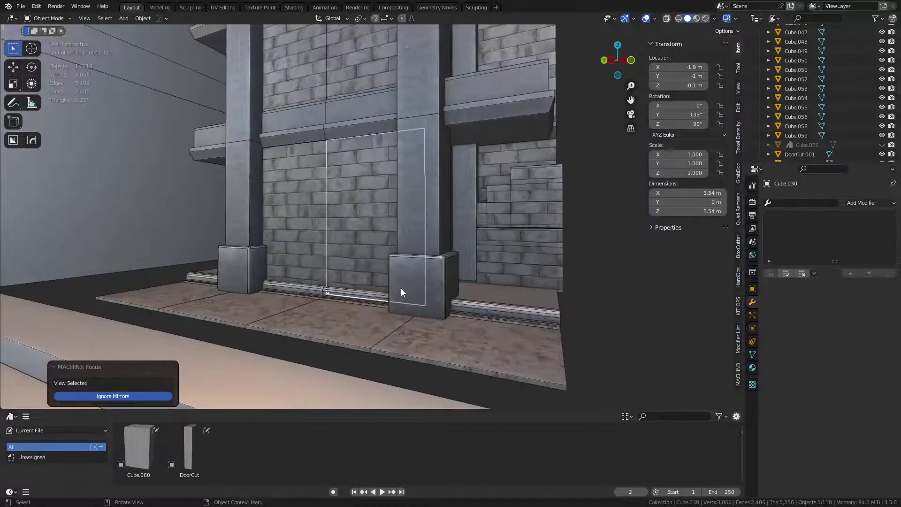
pyautogui.moveTo(332, 291); pyautogui.dragTo(191, 271, button='middle')
pyautogui.hotkey('alt', 'a')
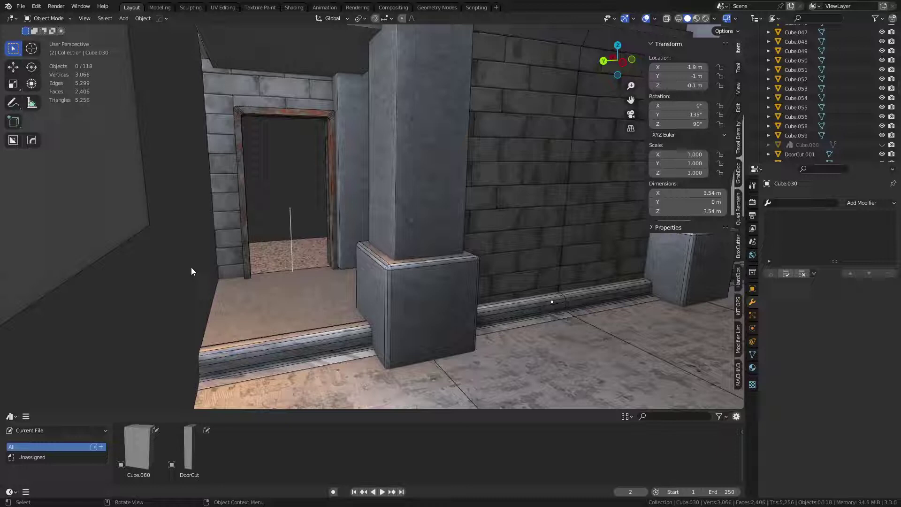
pyautogui.moveTo(442, 287); pyautogui.dragTo(362, 151, button='middle')
# Step: Focus on the concrete column beside the wallpapered doorway and try moving it
pyautogui.click(352, 228)
pyautogui.press('f')
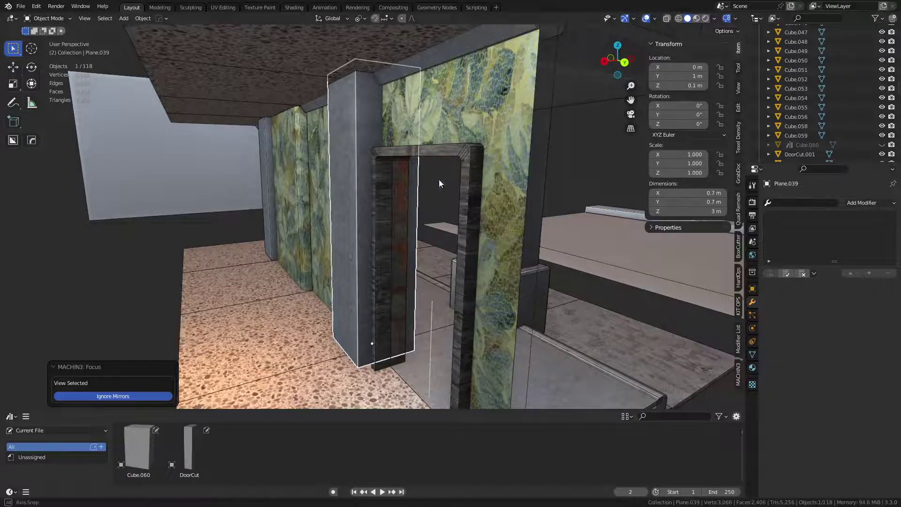
pyautogui.moveTo(438, 179); pyautogui.dragTo(445, 188, button='middle')
pyautogui.scroll(1, 445, 188)
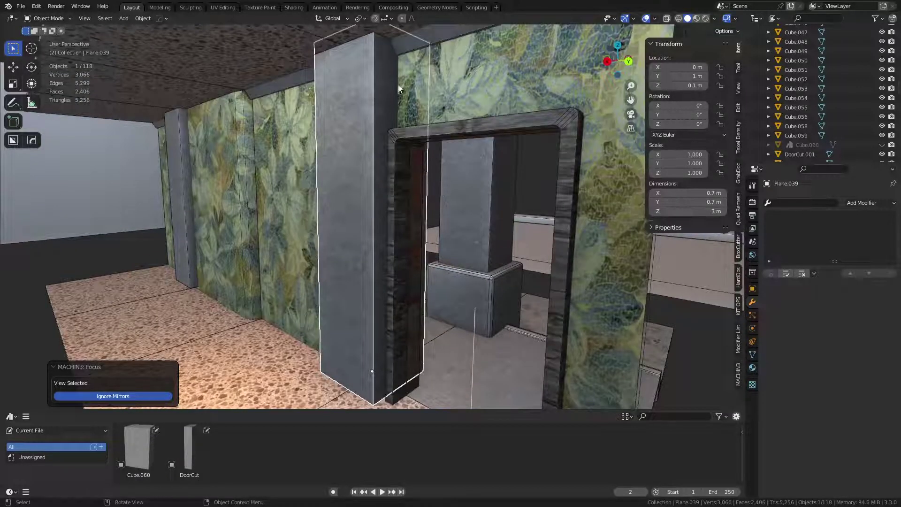
pyautogui.press('g')
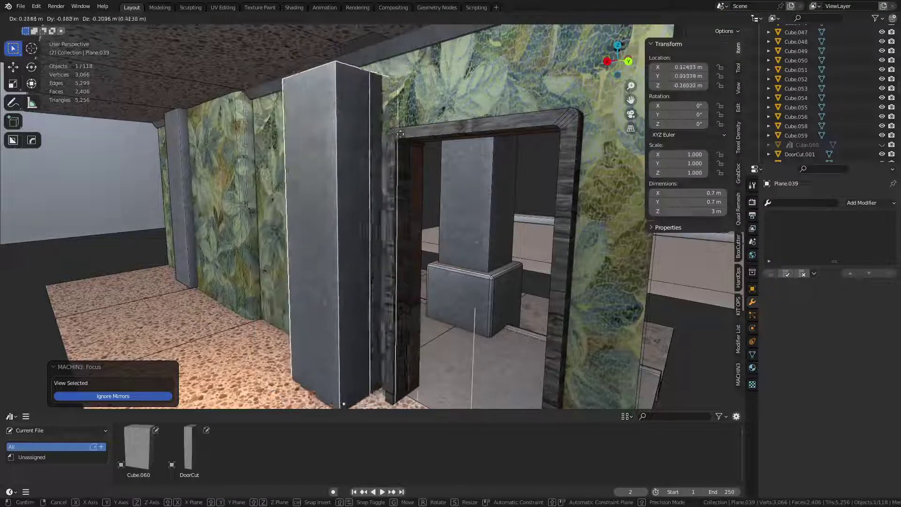
pyautogui.rightClick(405, 135)
# Step: Examine both sides of the doorway wall, its frame and column, and the seam between the neighbouring wallpapered panels
pyautogui.moveTo(405, 137); pyautogui.dragTo(443, 158, button='middle')
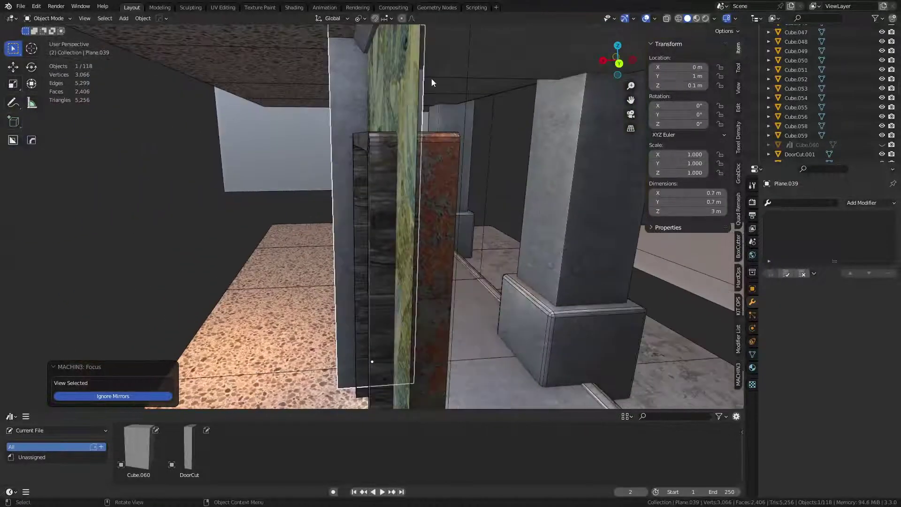
pyautogui.moveTo(458, 125); pyautogui.dragTo(372, 141, button='middle')
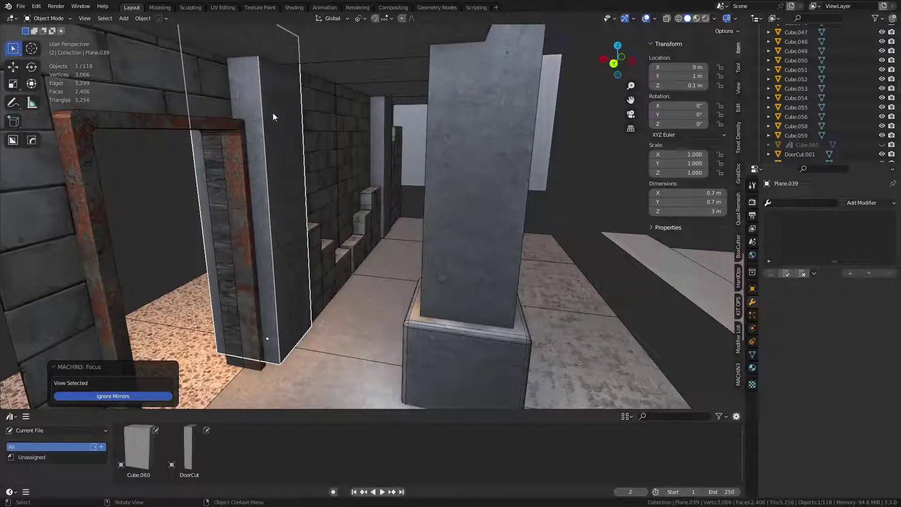
pyautogui.moveTo(252, 96); pyautogui.dragTo(310, 127, button='middle')
pyautogui.click(186, 105)
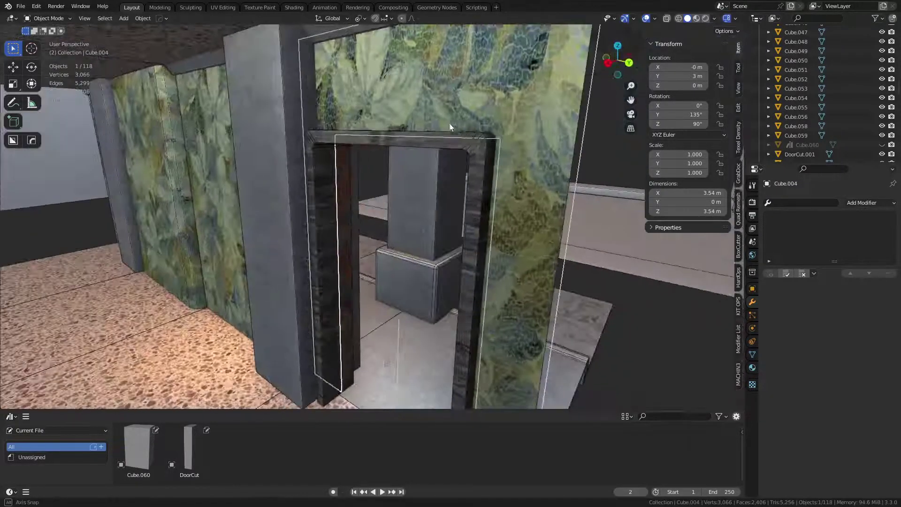
pyautogui.moveTo(436, 111); pyautogui.dragTo(477, 112, button='middle')
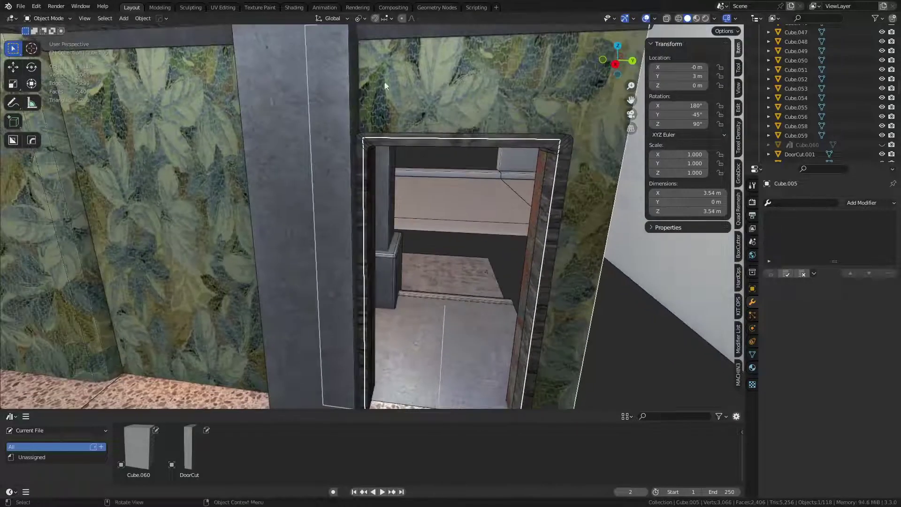
pyautogui.keyDown('shift'); pyautogui.moveTo(187, 169); pyautogui.dragTo(390, 149, button='middle'); pyautogui.keyUp('shift')
pyautogui.keyDown('shift'); pyautogui.moveTo(256, 131); pyautogui.dragTo(270, 118, button='middle'); pyautogui.keyUp('shift')
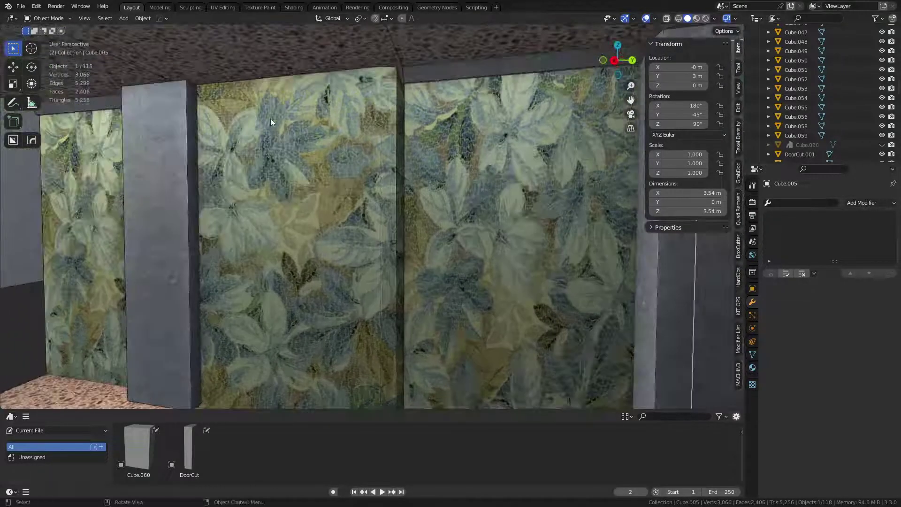
pyautogui.moveTo(503, 74); pyautogui.dragTo(303, 201, button='middle')
pyautogui.scroll(-5, 303, 202)
pyautogui.keyDown('shift'); pyautogui.moveTo(392, 229); pyautogui.dragTo(324, 207, button='middle'); pyautogui.keyUp('shift')
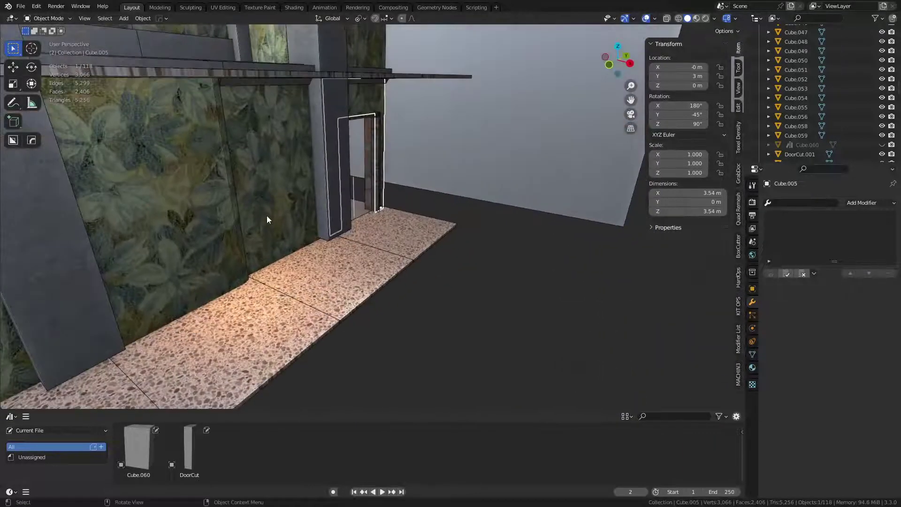
# Step: Place a copy of the wallpapered panel beside the doorway, rotated -90° about Z, at X 2 m and Y 3 m
pyautogui.hotkey('shift', 'd')
pyautogui.rightClick(350, 185)
pyautogui.press('r')
pyautogui.press('z')
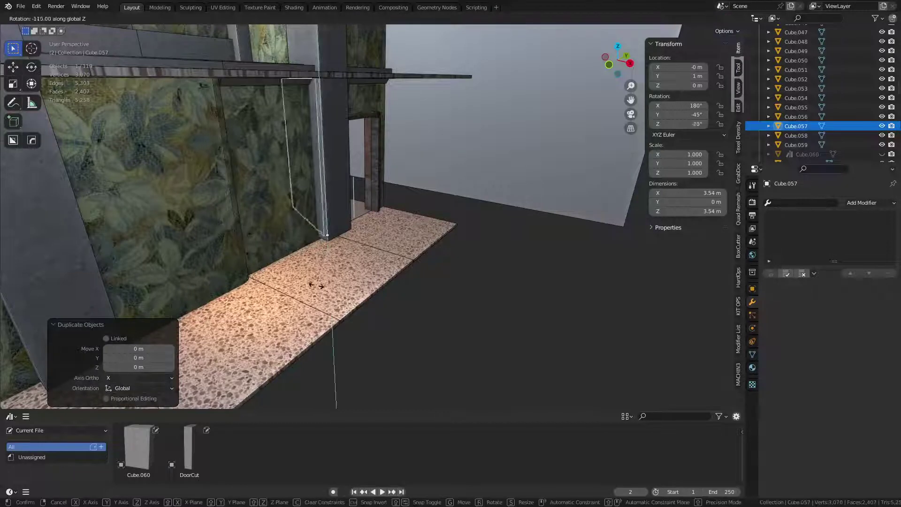
pyautogui.click(341, 285)
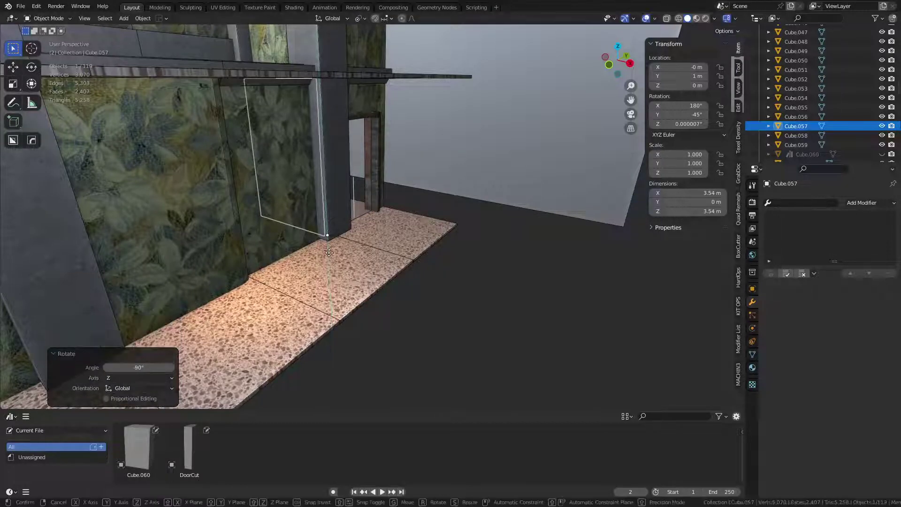
pyautogui.press('g')
pyautogui.click(471, 250)
# Step: Duplicate the new perpendicular wall panel along X and repeat the copy once to lengthen the side wall
pyautogui.click(426, 198)
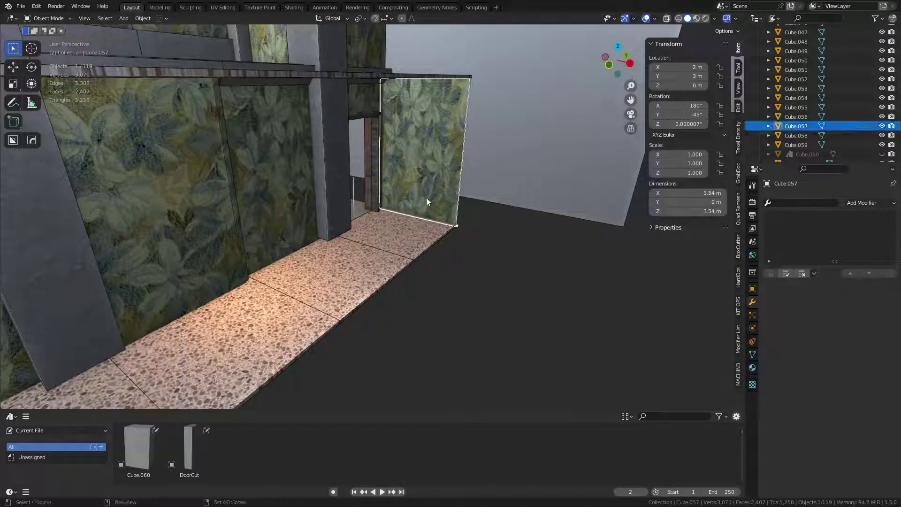
pyautogui.hotkey('shift', 'd')
pyautogui.press('x')
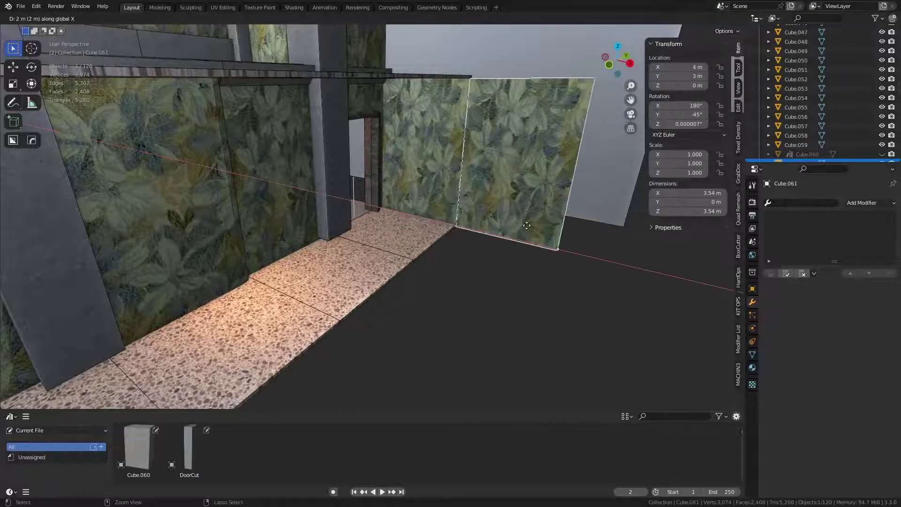
pyautogui.click(492, 218)
pyautogui.hotkey('shift', 'r')
# Step: Duplicate the terrazzo floor tile in front of the doorway three times along X to extend the walkway
pyautogui.click(424, 244)
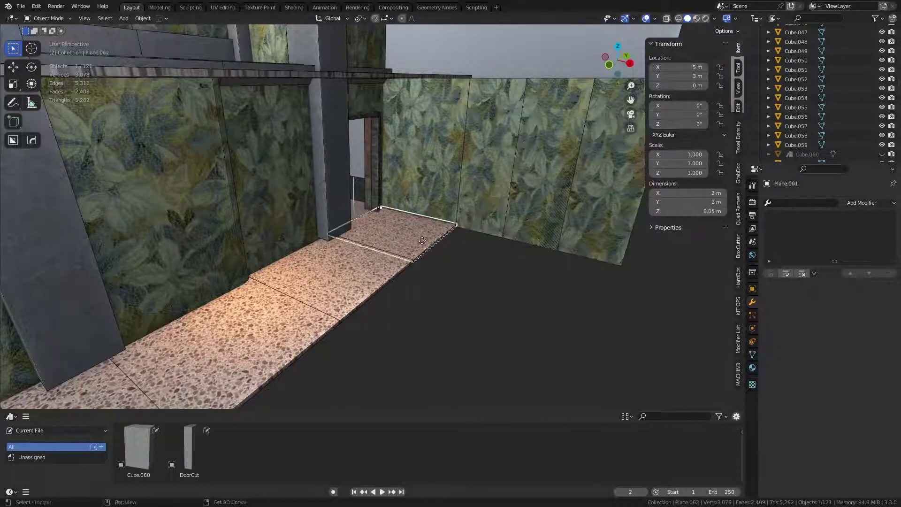
pyautogui.hotkey('shift', 'd')
pyautogui.press('x')
pyautogui.click(502, 261)
pyautogui.hotkey('shift', 'r')
pyautogui.click(463, 336)
# Step: Move the outermost panel of the new side wall along X to 6 m
pyautogui.moveTo(447, 271); pyautogui.dragTo(354, 231, button='middle')
pyautogui.click(386, 257)
pyautogui.moveTo(386, 257); pyautogui.dragTo(419, 259, button='middle')
pyautogui.press('g')
pyautogui.press('x')
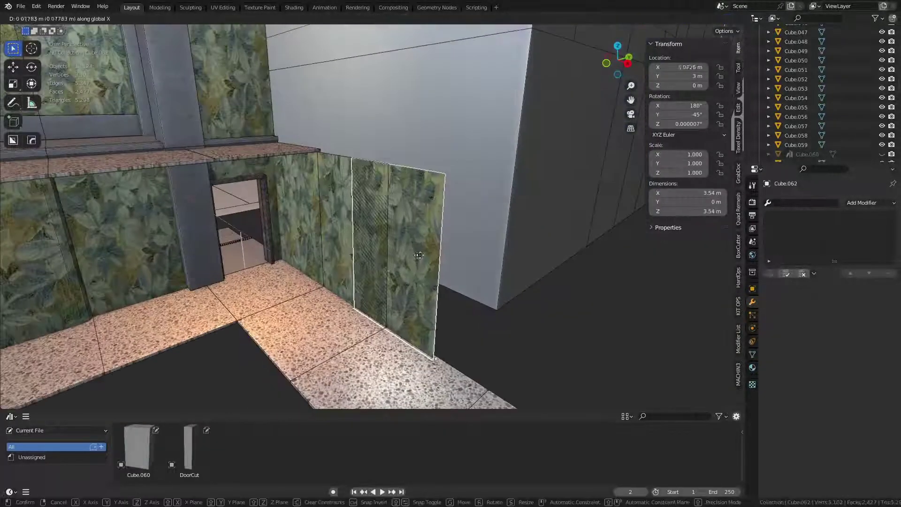
pyautogui.click(577, 286)
pyautogui.click(568, 315)
pyautogui.moveTo(567, 317); pyautogui.dragTo(389, 221, button='middle')
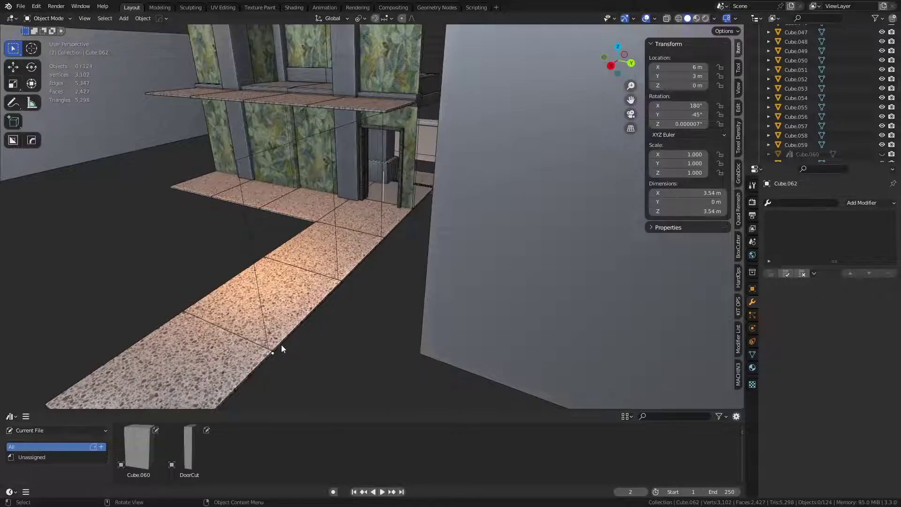
pyautogui.moveTo(378, 228); pyautogui.dragTo(425, 147, button='middle')
pyautogui.moveTo(284, 229); pyautogui.dragTo(329, 257, button='middle')
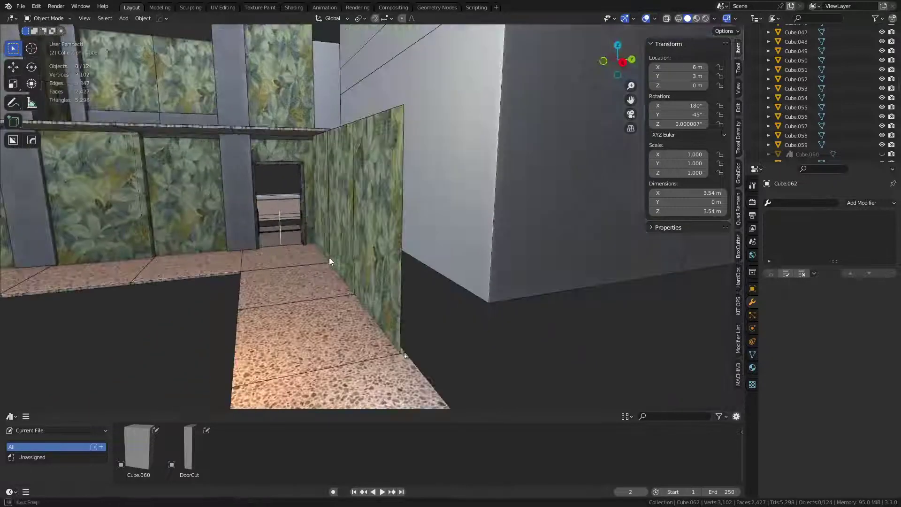
# Step: Examine how the walkway floor tiles and the three side wall panels line up, selecting each group and viewing it from several angles
pyautogui.keyDown('shift'); pyautogui.click(285, 312); pyautogui.keyUp('shift')
pyautogui.keyDown('shift'); pyautogui.click(274, 262); pyautogui.keyUp('shift')
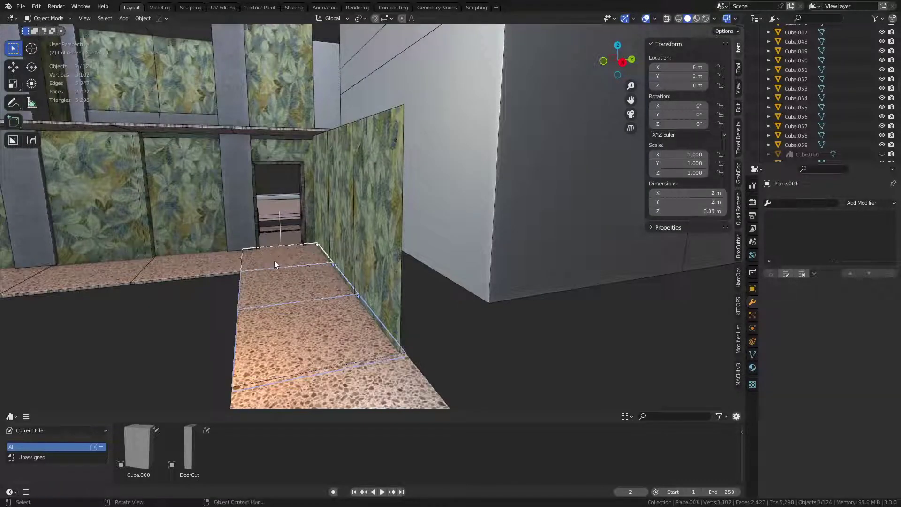
pyautogui.moveTo(305, 277); pyautogui.dragTo(395, 189, button='middle')
pyautogui.moveTo(323, 246); pyautogui.dragTo(468, 217, button='middle')
pyautogui.keyDown('shift'); pyautogui.click(316, 203); pyautogui.keyUp('shift')
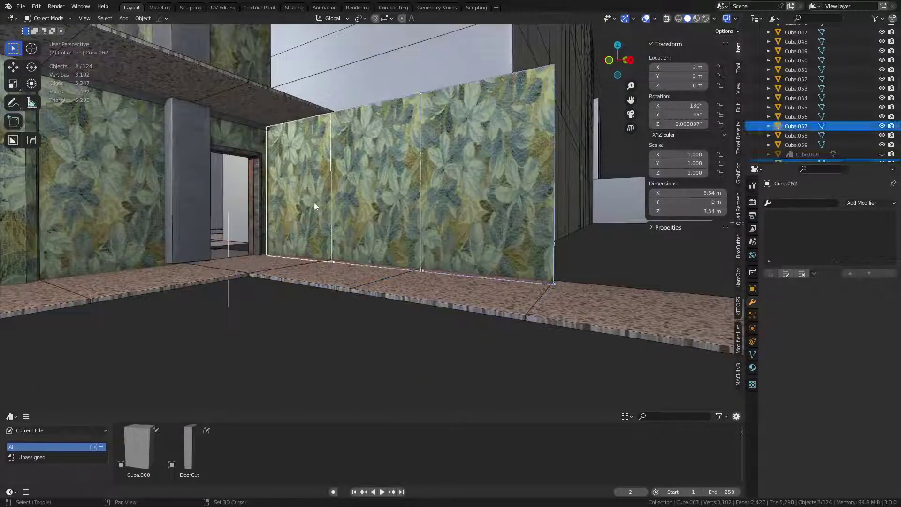
pyautogui.moveTo(401, 176); pyautogui.dragTo(426, 156, button='middle')
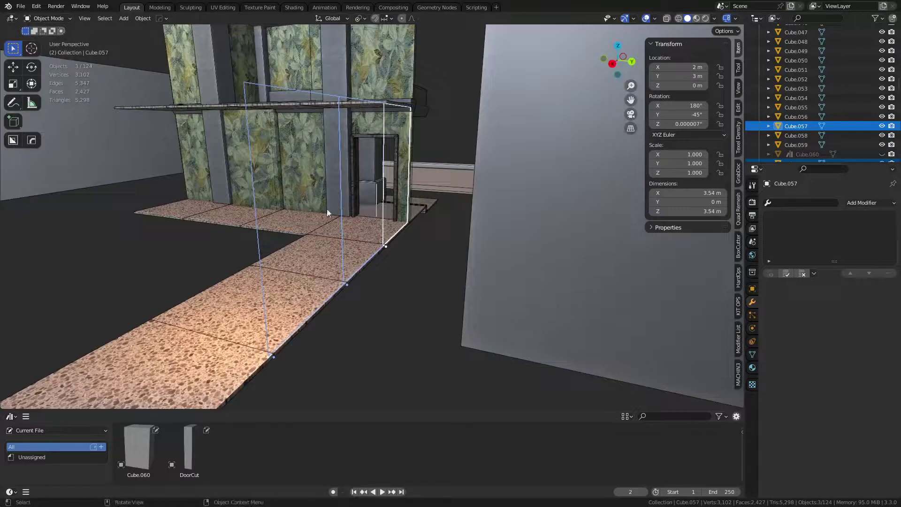
pyautogui.click(387, 272)
pyautogui.moveTo(382, 275); pyautogui.dragTo(262, 165, button='middle')
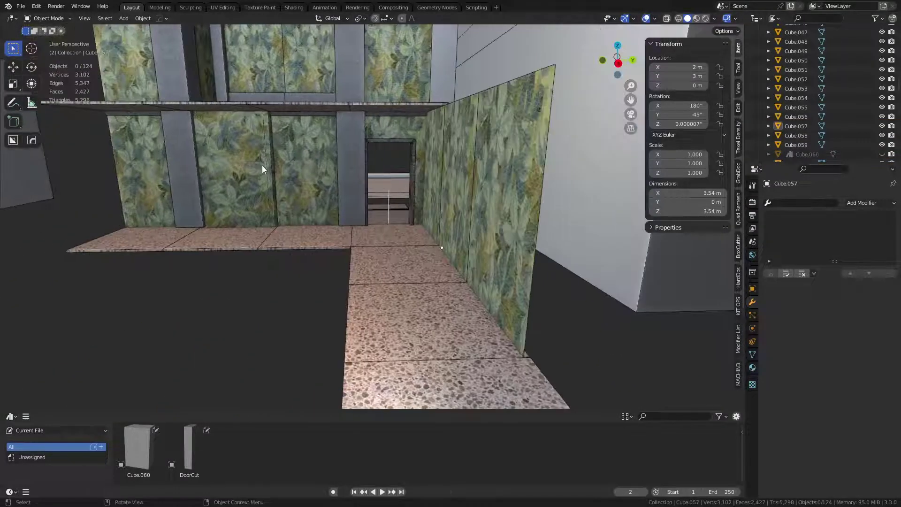
# Step: Compare the wallpapered panels on both facade storeys with those of the side wall by selecting individual panels, and leave nothing selected
pyautogui.click(139, 173)
pyautogui.click(301, 170)
pyautogui.keyDown('shift'); pyautogui.click(306, 78); pyautogui.keyUp('shift')
pyautogui.click(406, 59)
pyautogui.click(471, 193)
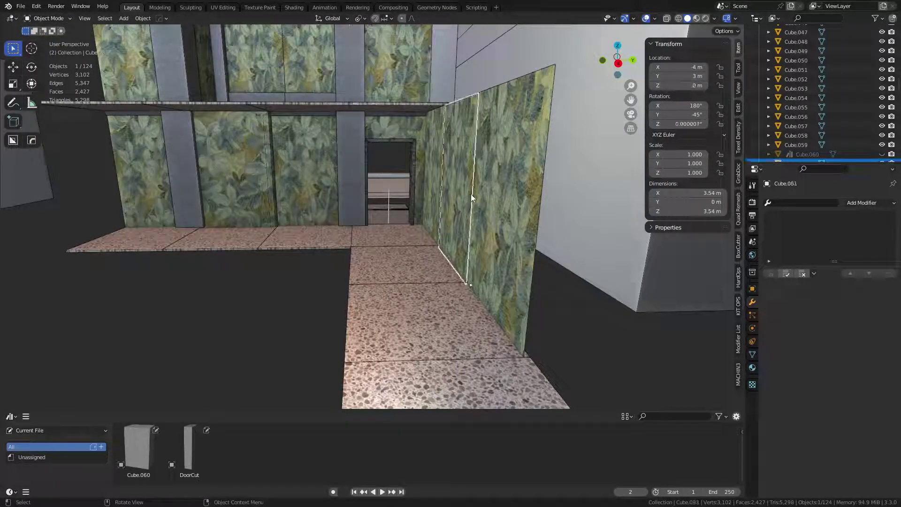
pyautogui.click(496, 190)
pyautogui.click(207, 328)
pyautogui.moveTo(371, 255); pyautogui.dragTo(394, 252, button='middle')
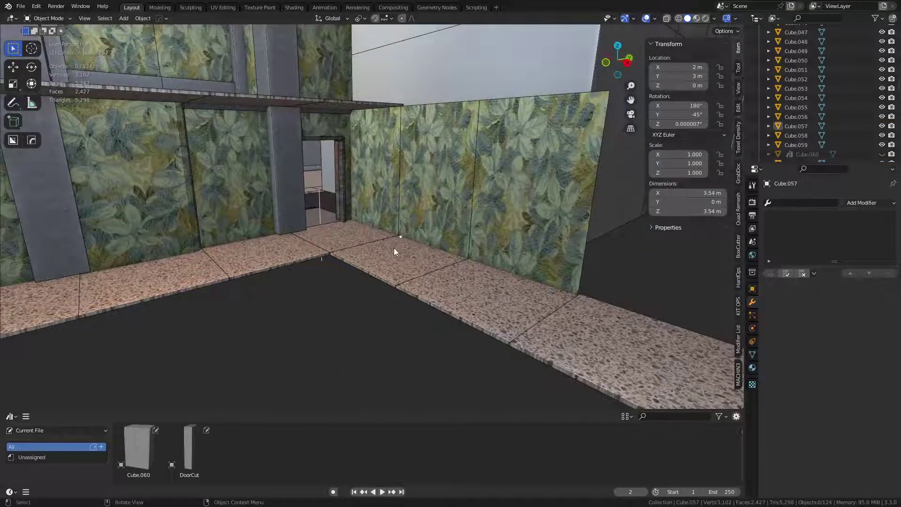